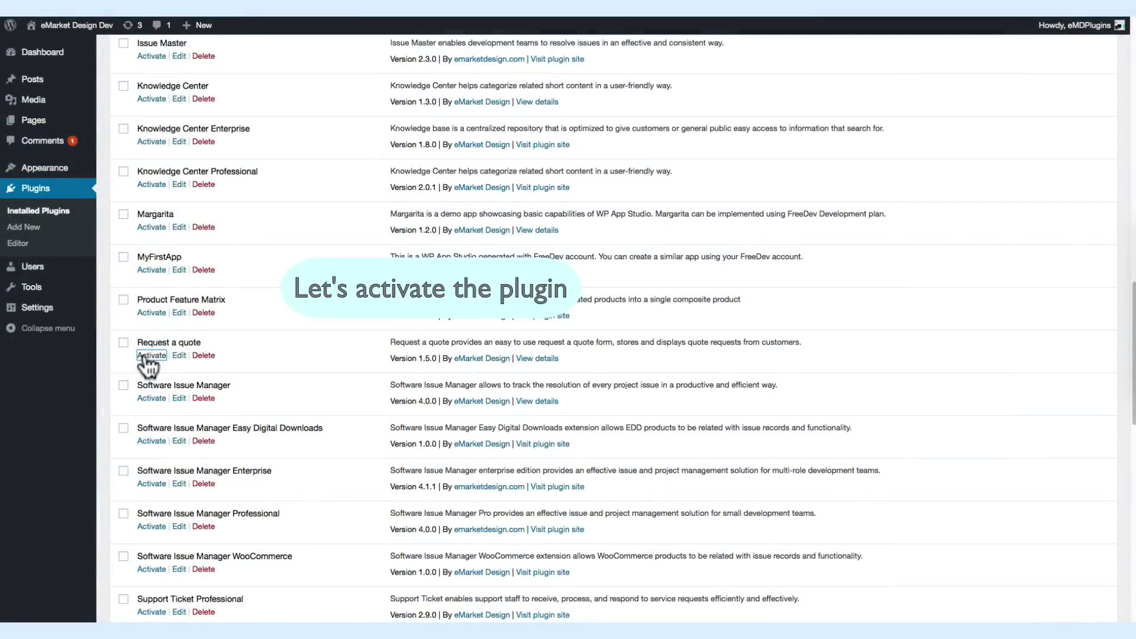
Step: Activate the Request a quote plugin and generate its Contact List and Request a quote pages
{"action": "left_click", "coordinate": [144, 355]}
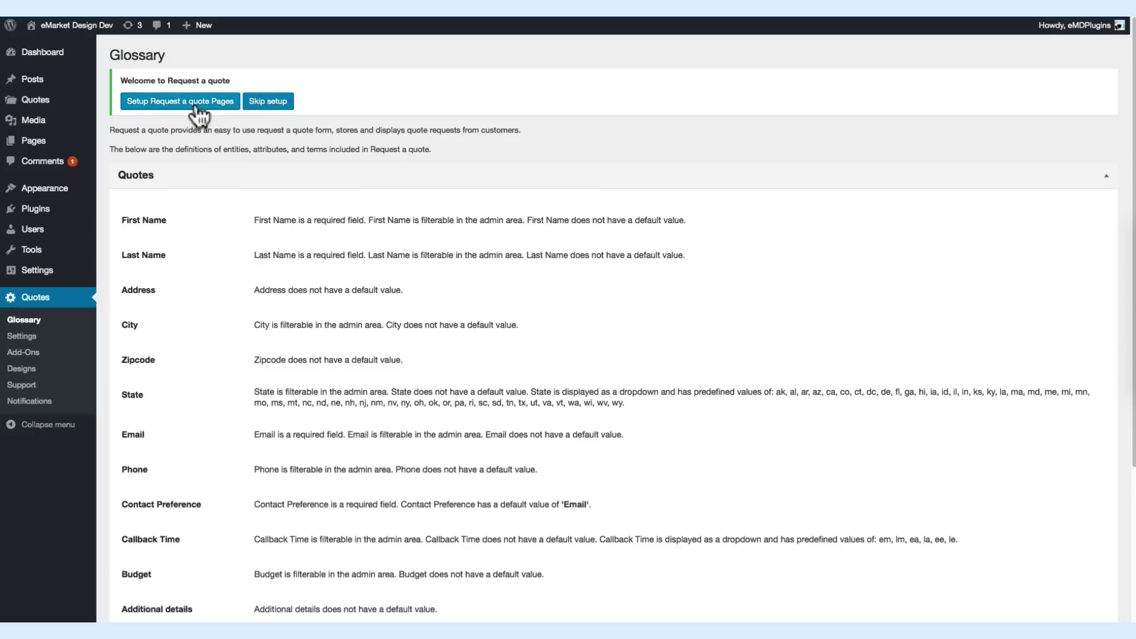
{"action": "left_click", "coordinate": [196, 107]}
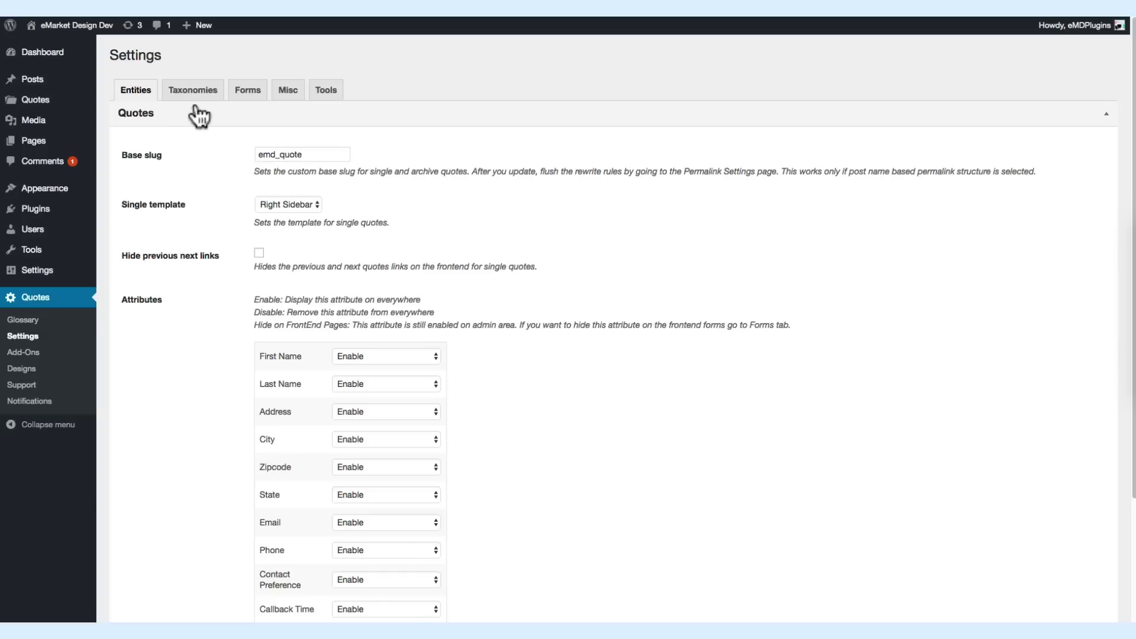
Step: Check the new Contact List and Request a quote pages, then scroll through the 35 quote requests
{"action": "mouse_move", "coordinate": [39, 146]}
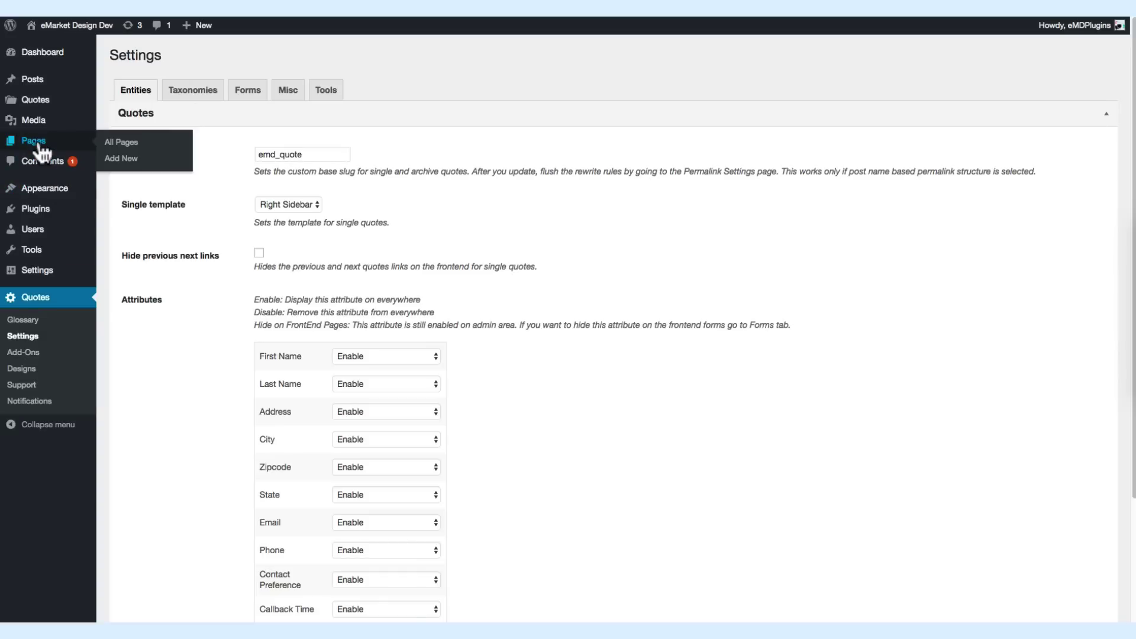
{"action": "left_click", "coordinate": [40, 147]}
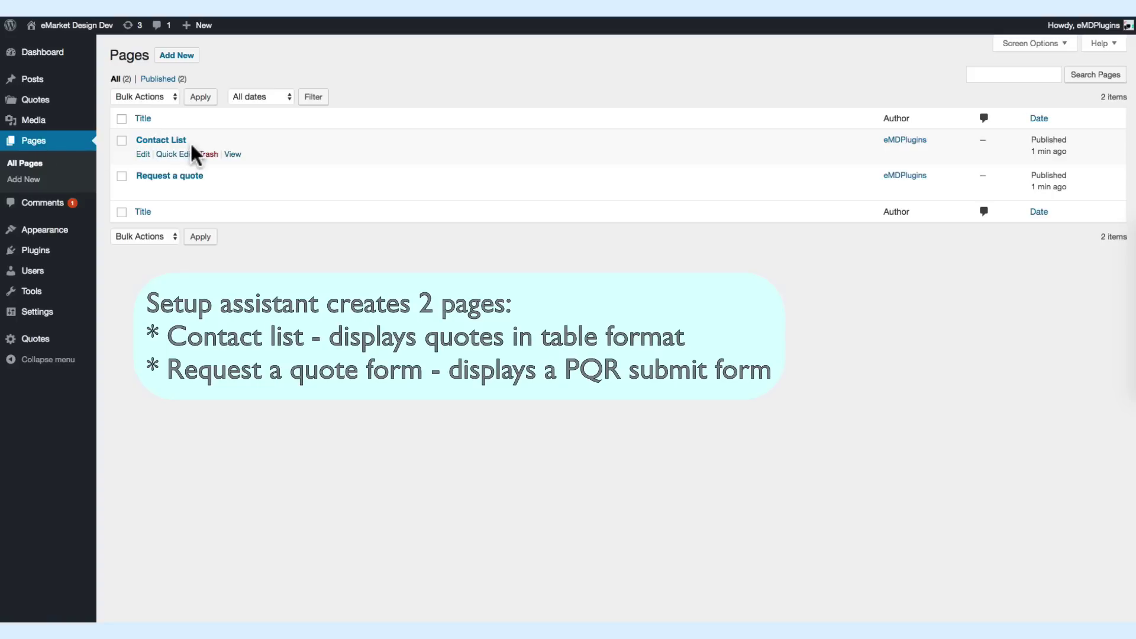
{"action": "mouse_move", "coordinate": [28, 103]}
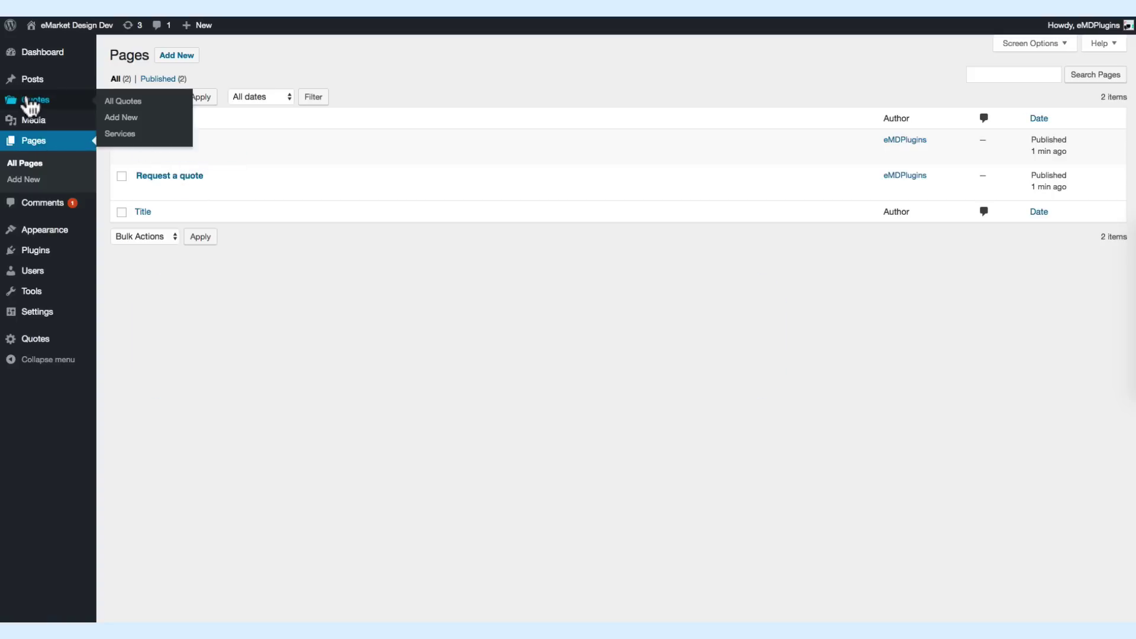
{"action": "left_click", "coordinate": [27, 100]}
{"action": "scroll", "coordinate": [306, 391], "scroll_direction": "down", "scroll_amount": 4}
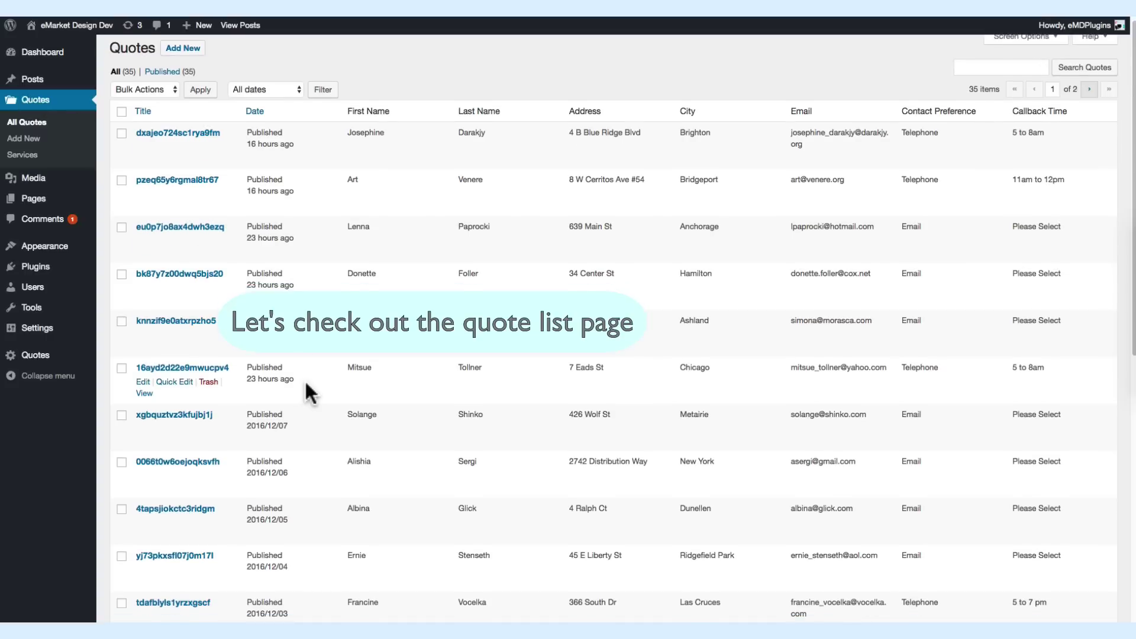
{"action": "scroll", "coordinate": [304, 379], "scroll_direction": "down", "scroll_amount": 5}
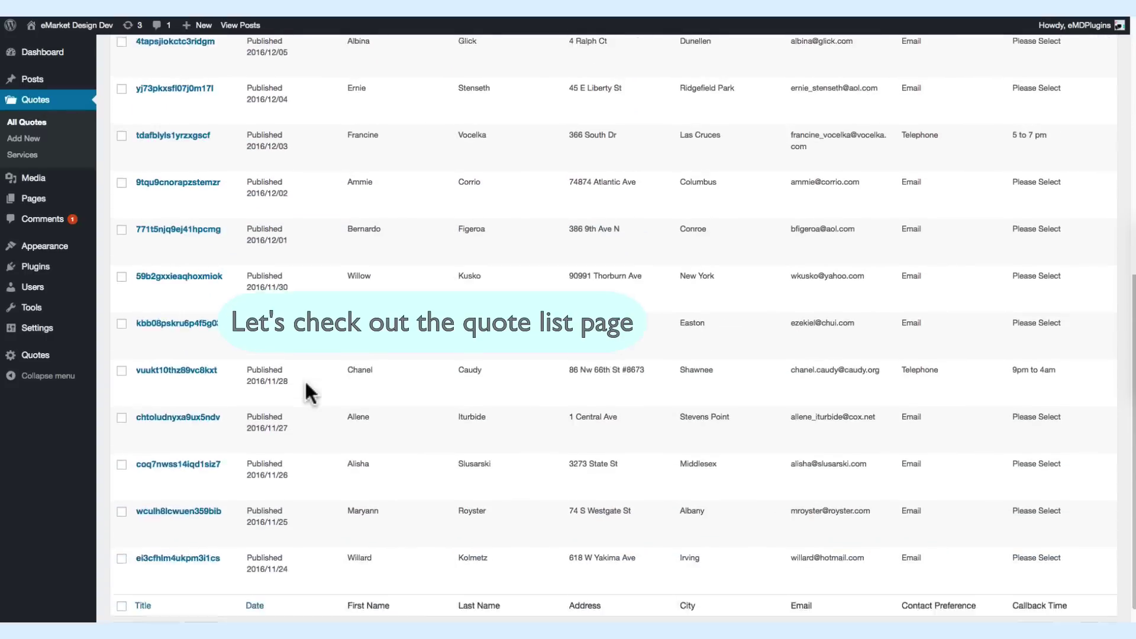
{"action": "scroll", "coordinate": [304, 385], "scroll_direction": "up", "scroll_amount": 15}
Step: Set the first quote request's Callback Time to 11am to 12pm and update it
{"action": "mouse_move", "coordinate": [172, 203]}
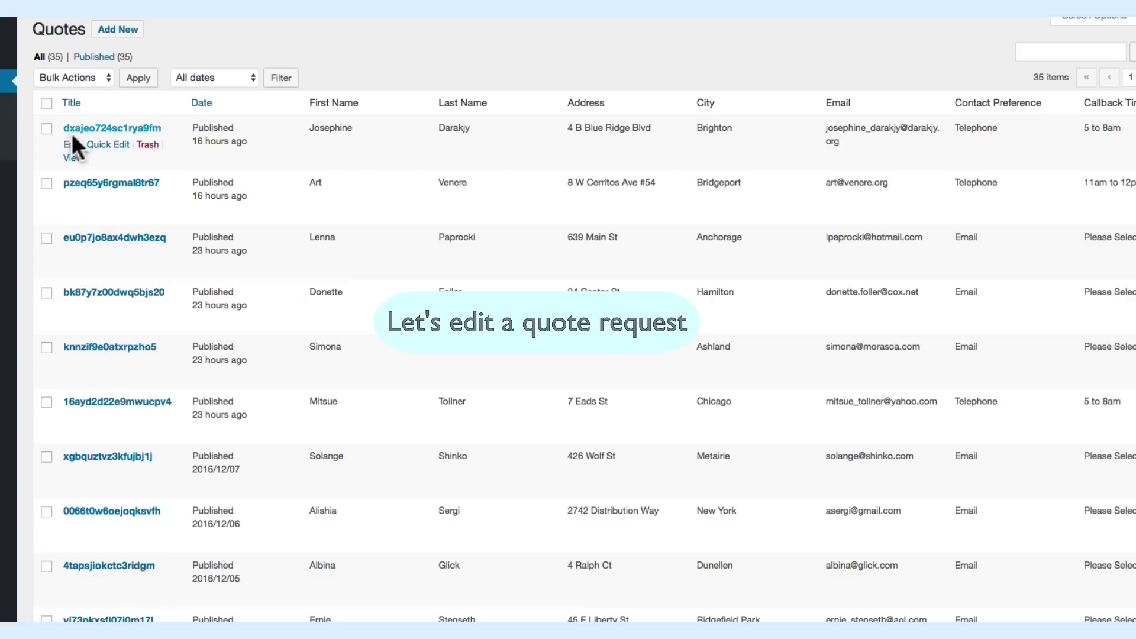
{"action": "left_click", "coordinate": [71, 145]}
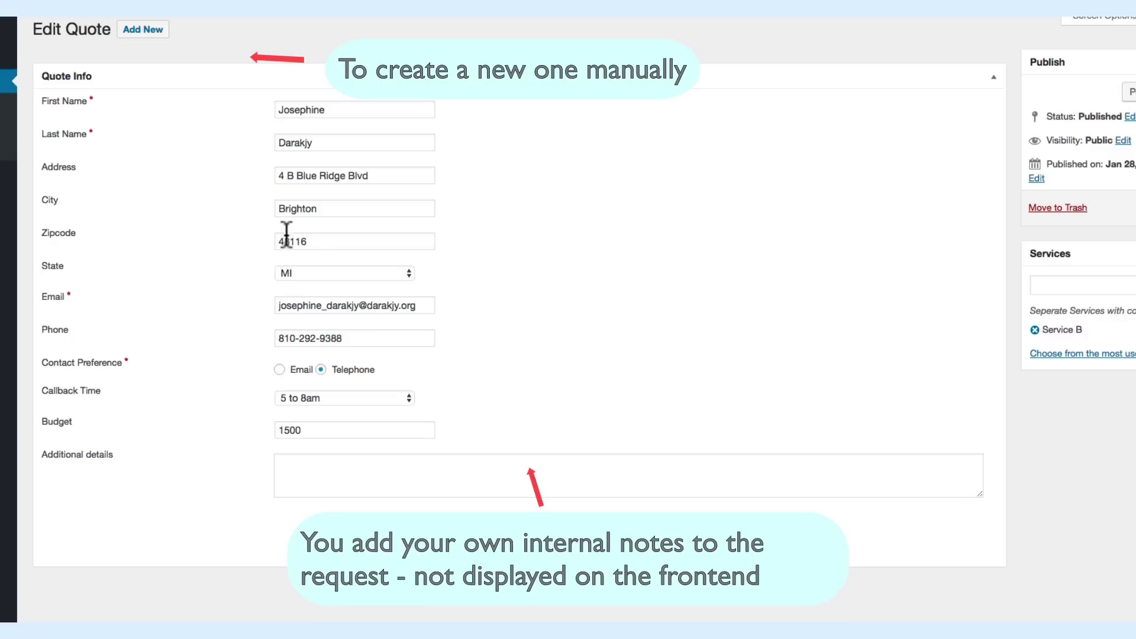
{"action": "left_click", "coordinate": [325, 396]}
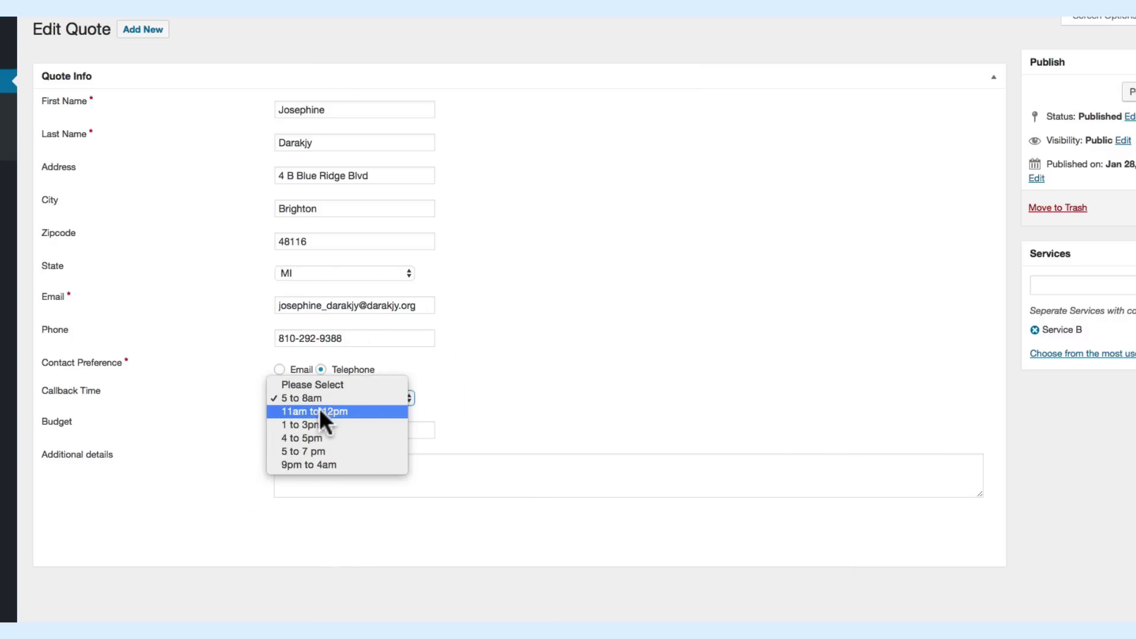
{"action": "left_click", "coordinate": [320, 411]}
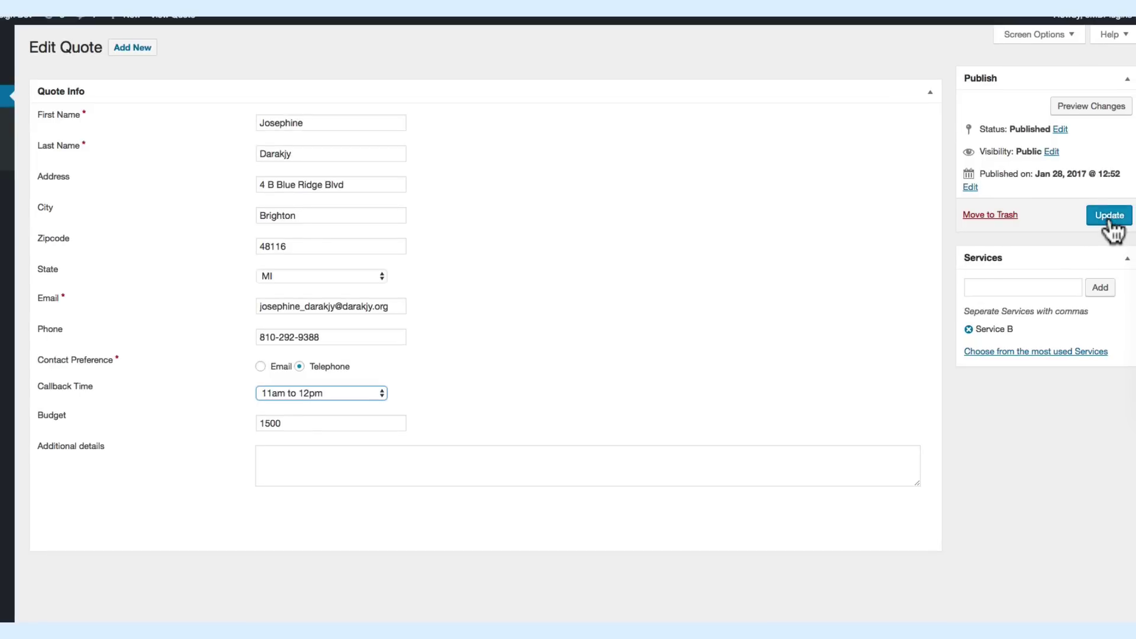
{"action": "left_click", "coordinate": [1110, 219]}
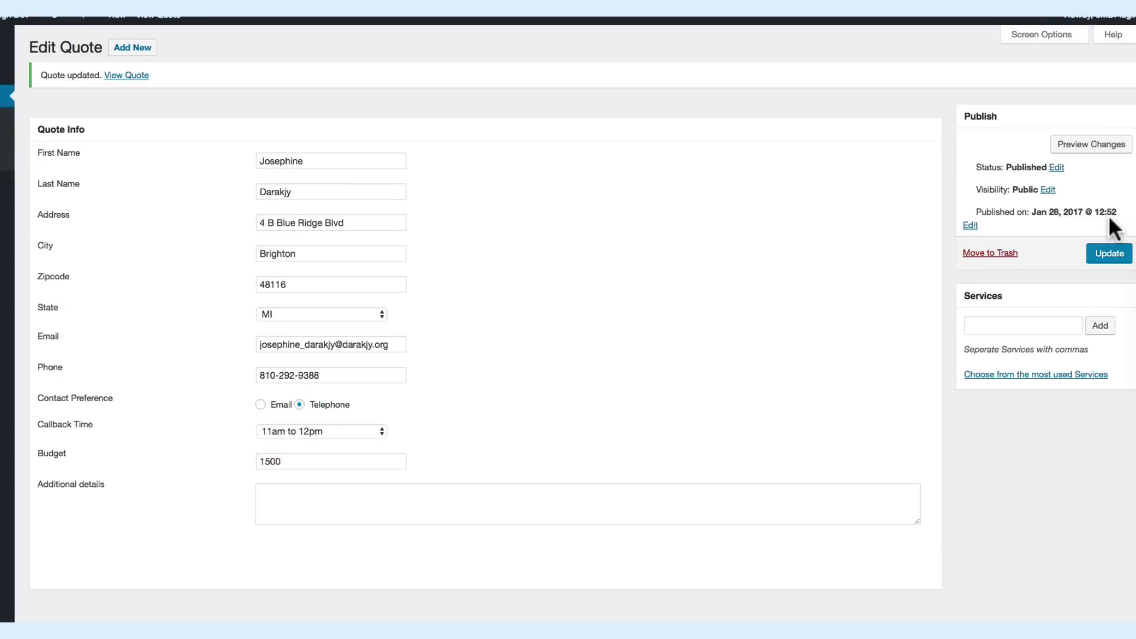
Step: View the updated quote's public page in a new tab and confirm the 11am to 12pm callback
{"action": "right_click", "coordinate": [128, 72]}
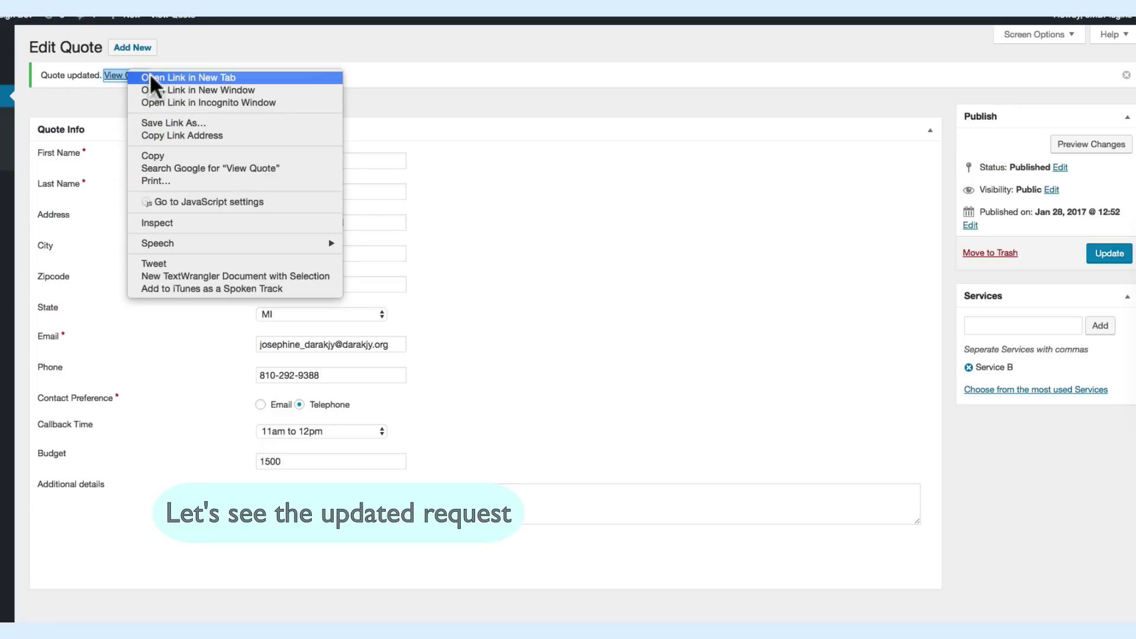
{"action": "left_click", "coordinate": [150, 73]}
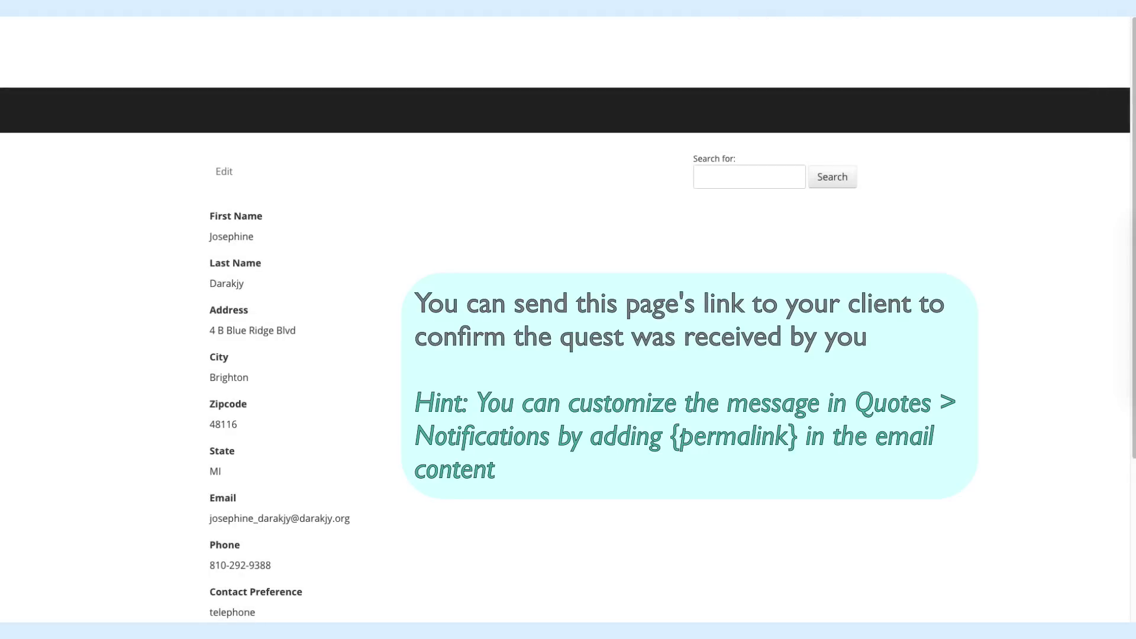
{"action": "scroll", "coordinate": [649, 266], "scroll_direction": "down", "scroll_amount": 4}
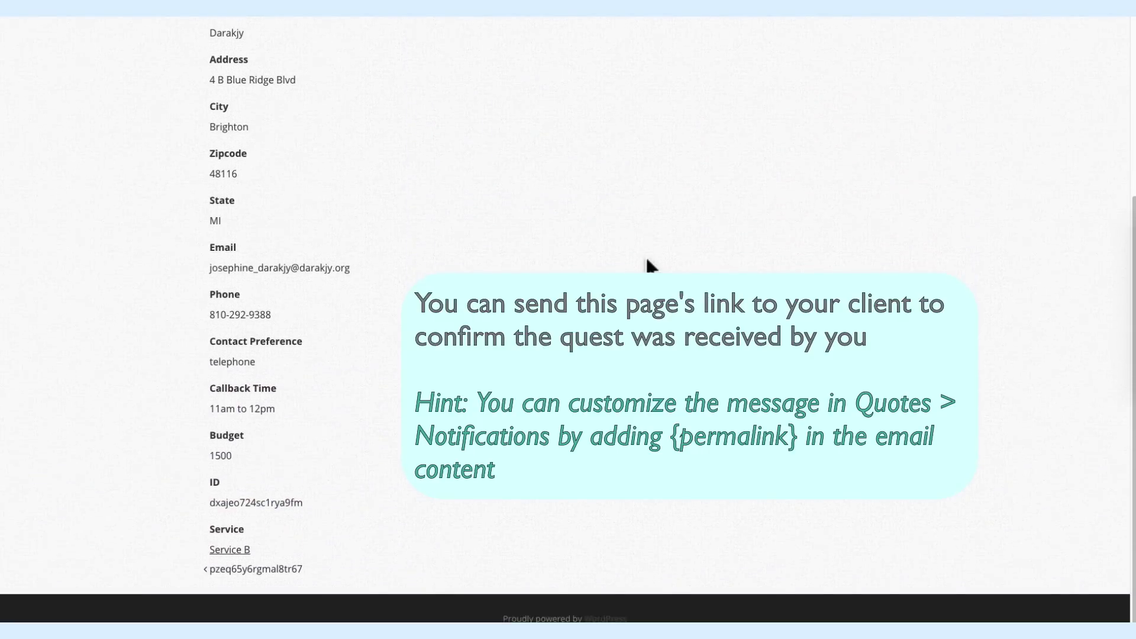
{"action": "scroll", "coordinate": [649, 267], "scroll_direction": "up", "scroll_amount": 1}
{"action": "scroll", "coordinate": [647, 261], "scroll_direction": "up", "scroll_amount": 4}
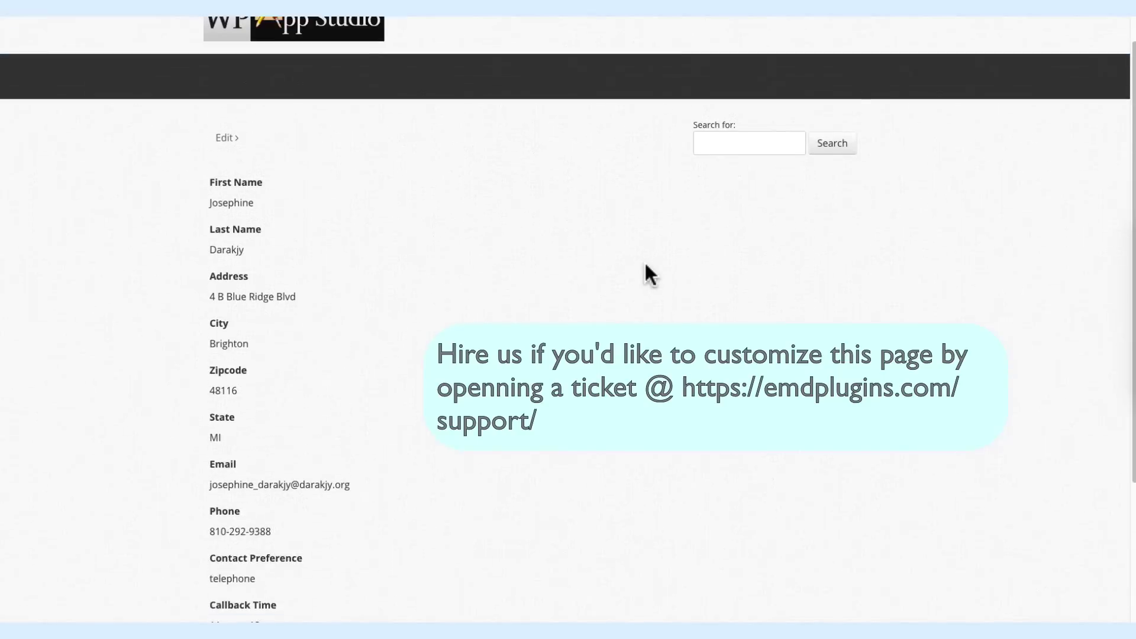
{"action": "scroll", "coordinate": [645, 265], "scroll_direction": "down", "scroll_amount": 4}
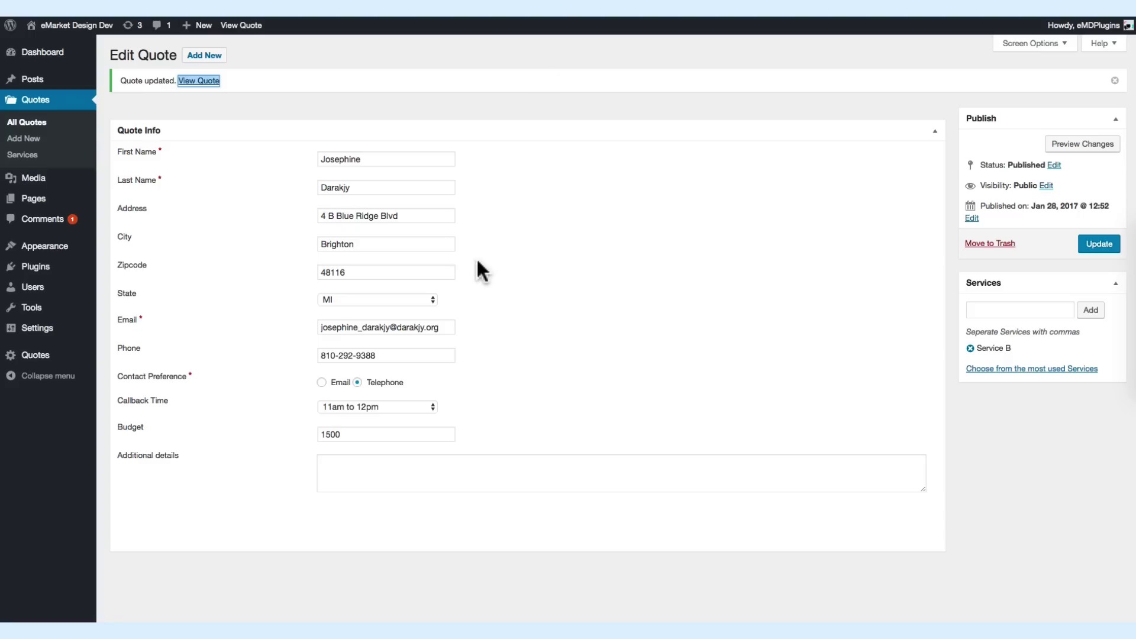
Step: Bring up a blank Add New Quote form
{"action": "left_click", "coordinate": [211, 58]}
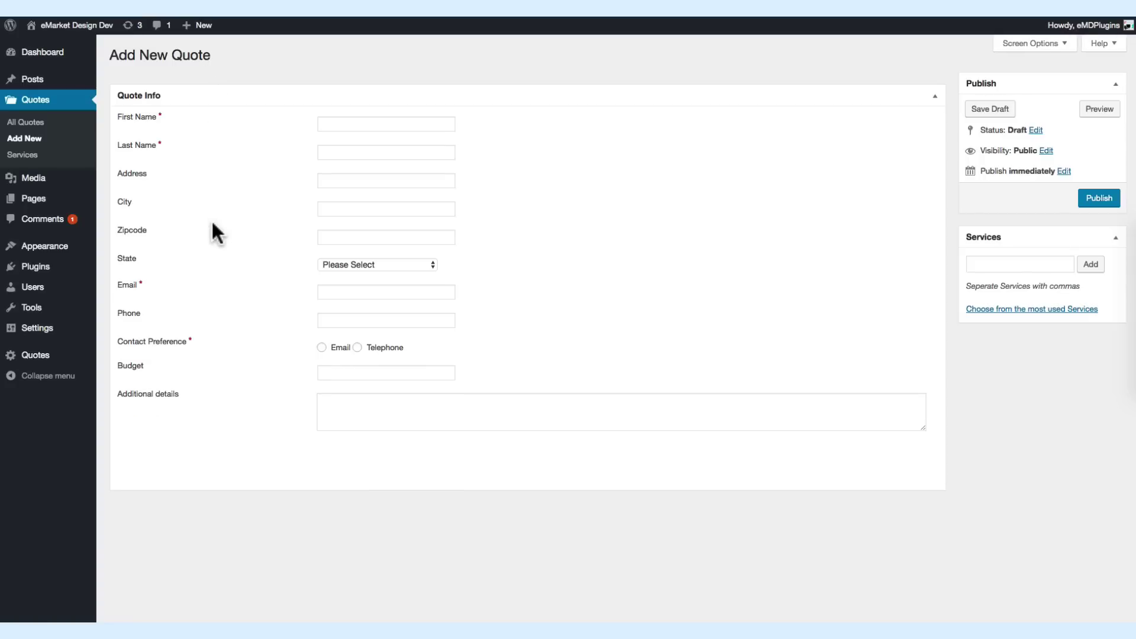
Step: In Quotes > Services, add 'Service D', which appears at the top with count 0
{"action": "left_click", "coordinate": [71, 160]}
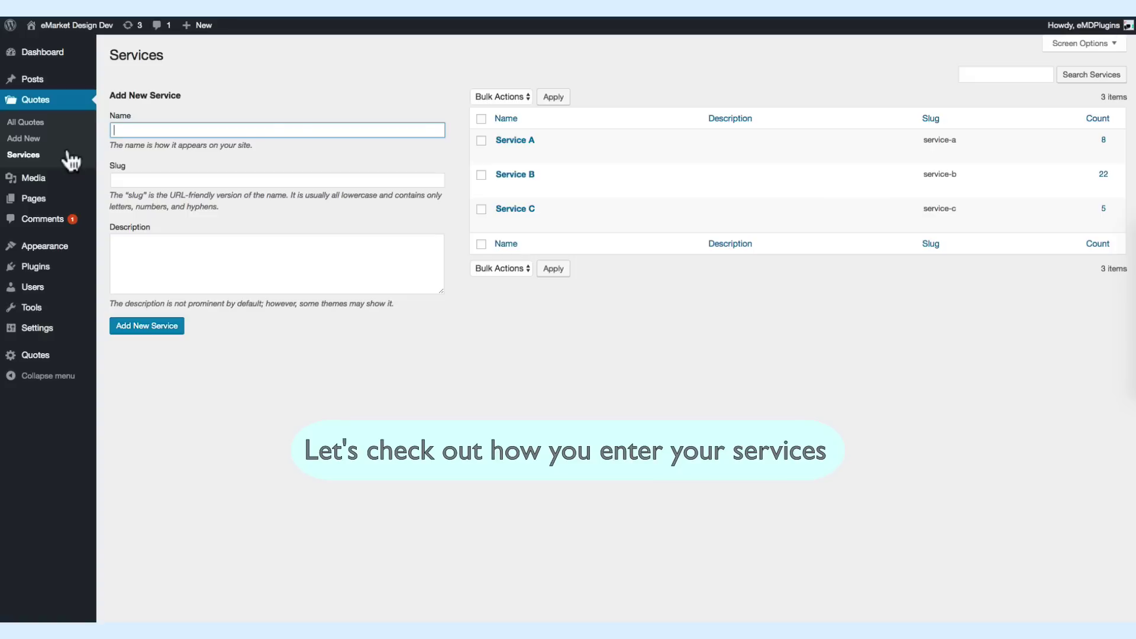
{"action": "mouse_move", "coordinate": [601, 166]}
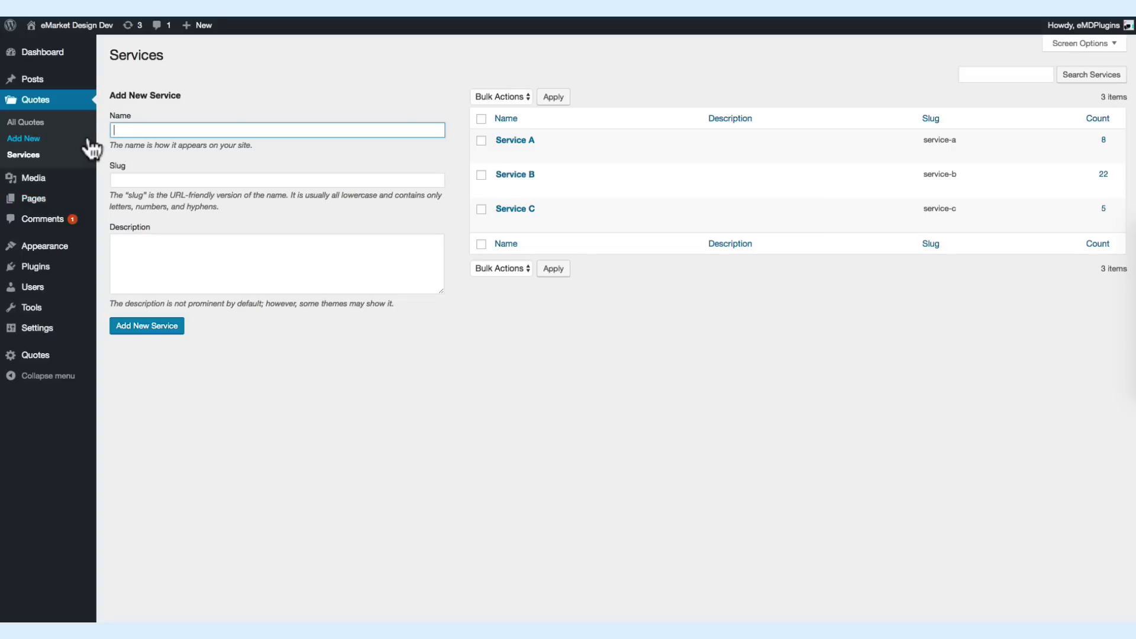
{"action": "type", "text": "Service D"}
{"action": "key", "text": "Return"}
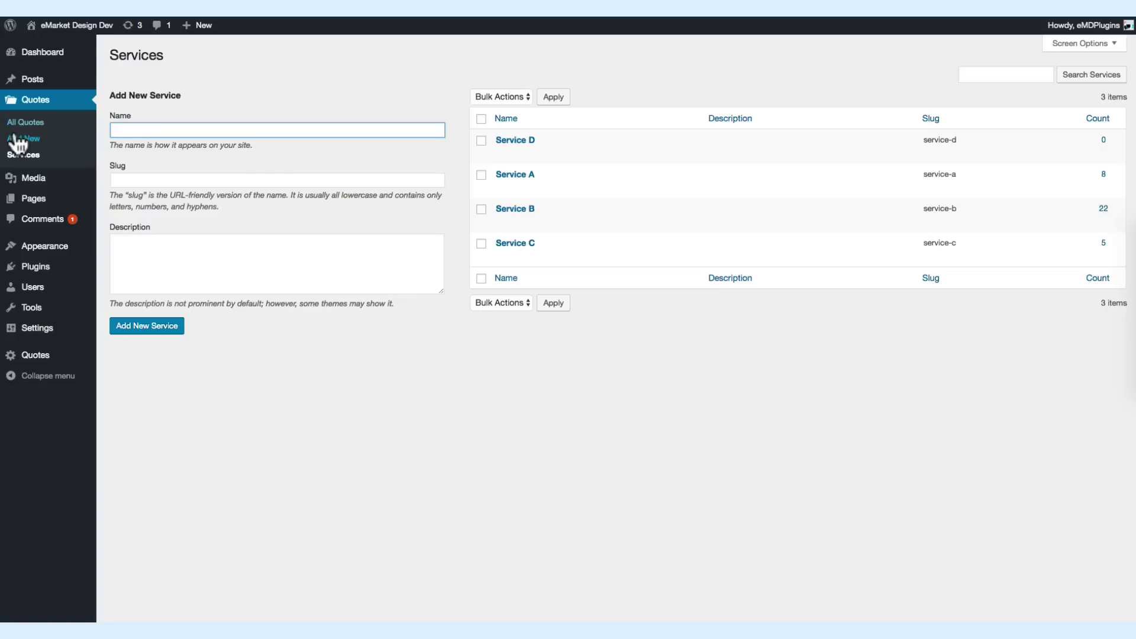
{"action": "mouse_move", "coordinate": [53, 204]}
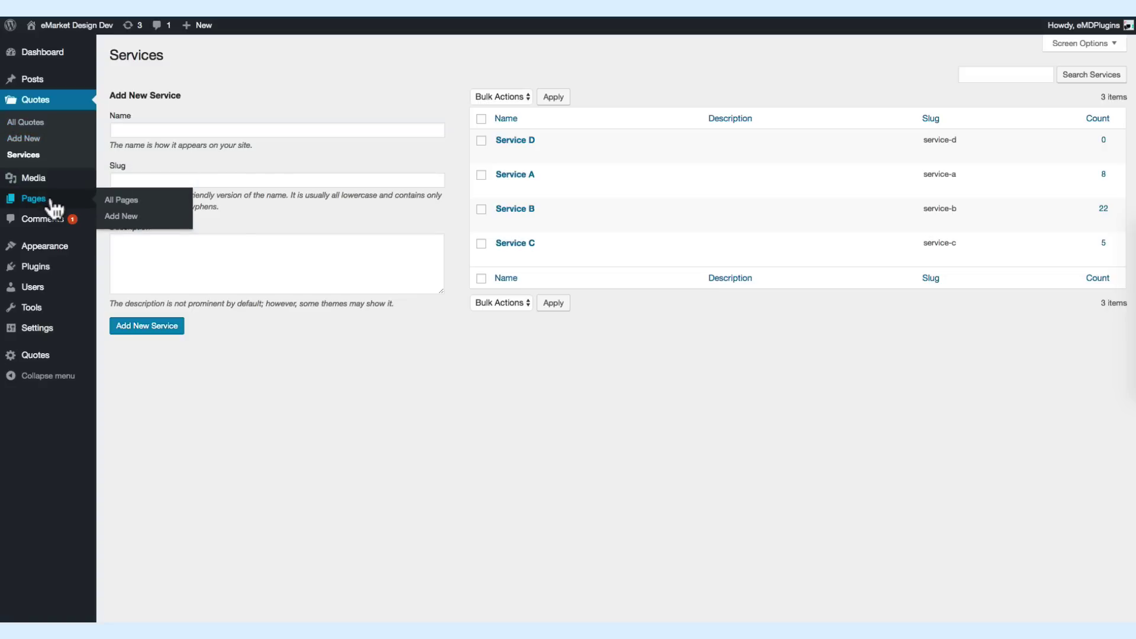
Step: From All Pages, view the Contact List page in a new browser tab
{"action": "left_click", "coordinate": [52, 202]}
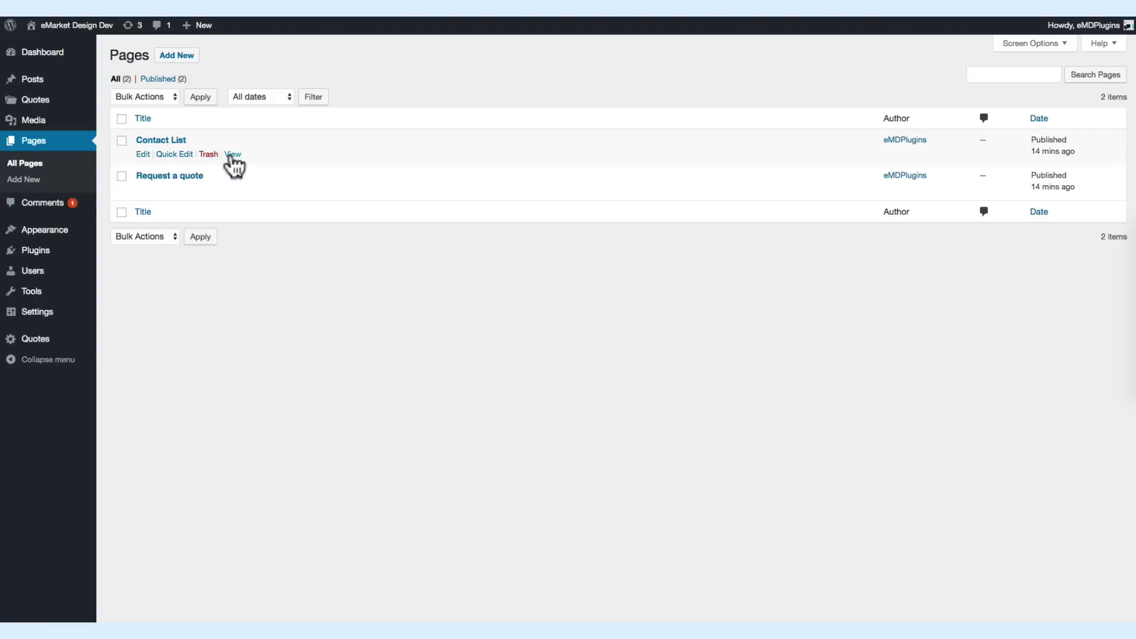
{"action": "right_click", "coordinate": [234, 153]}
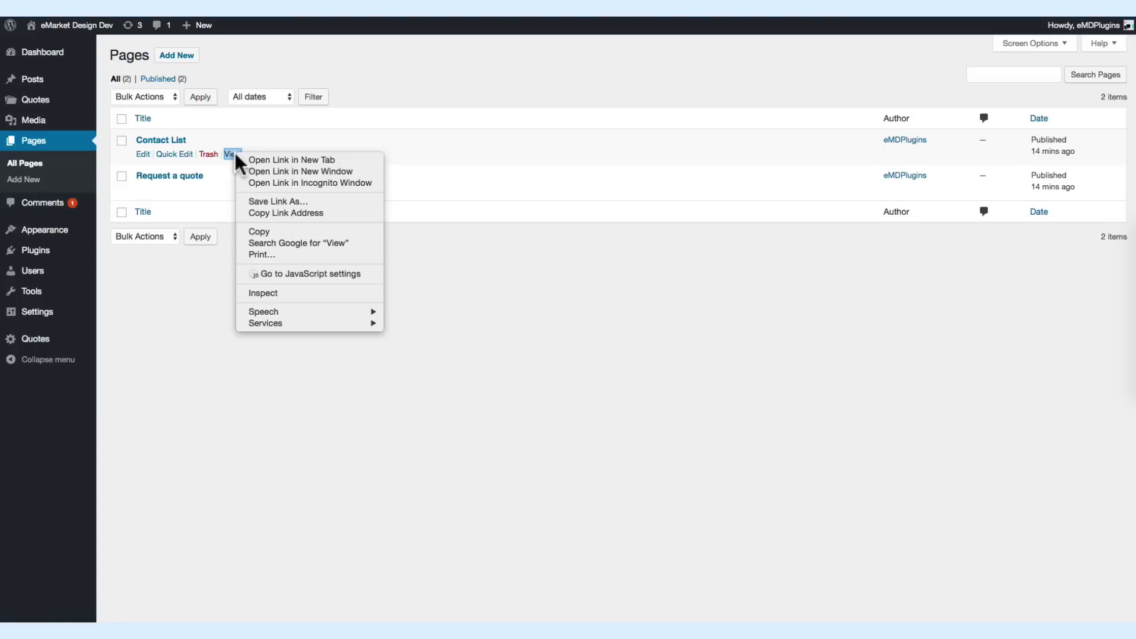
{"action": "left_click", "coordinate": [253, 157]}
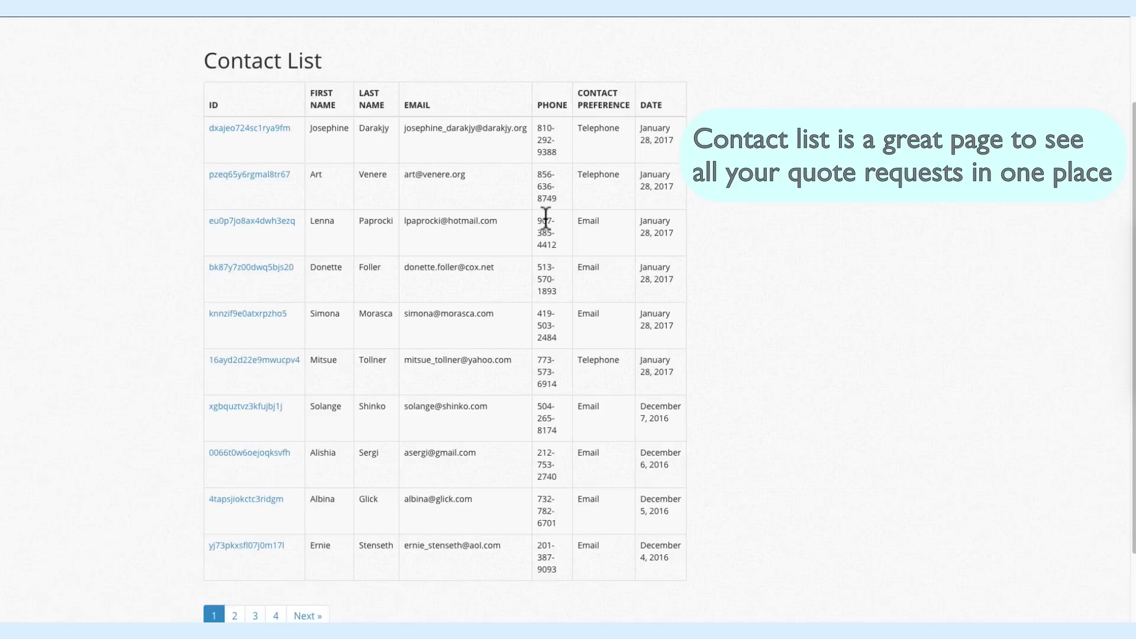
Step: Page through the Contact List table to pages 2, 3 and the last page, then back to page 1
{"action": "scroll", "coordinate": [545, 217], "scroll_direction": "down", "scroll_amount": 1}
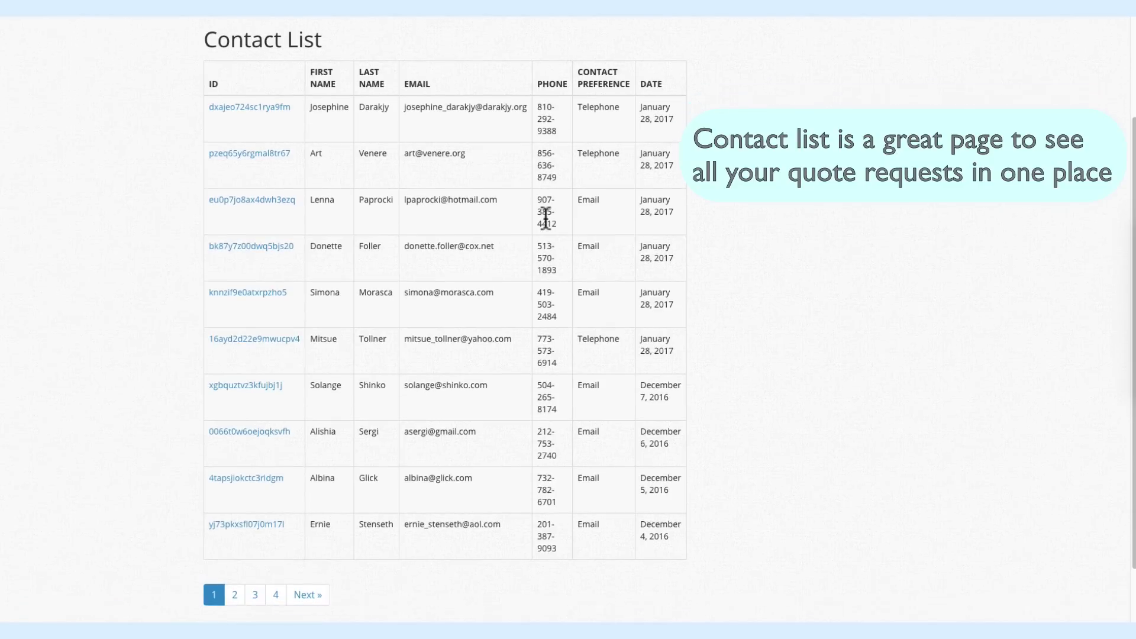
{"action": "scroll", "coordinate": [505, 251], "scroll_direction": "up", "scroll_amount": 1}
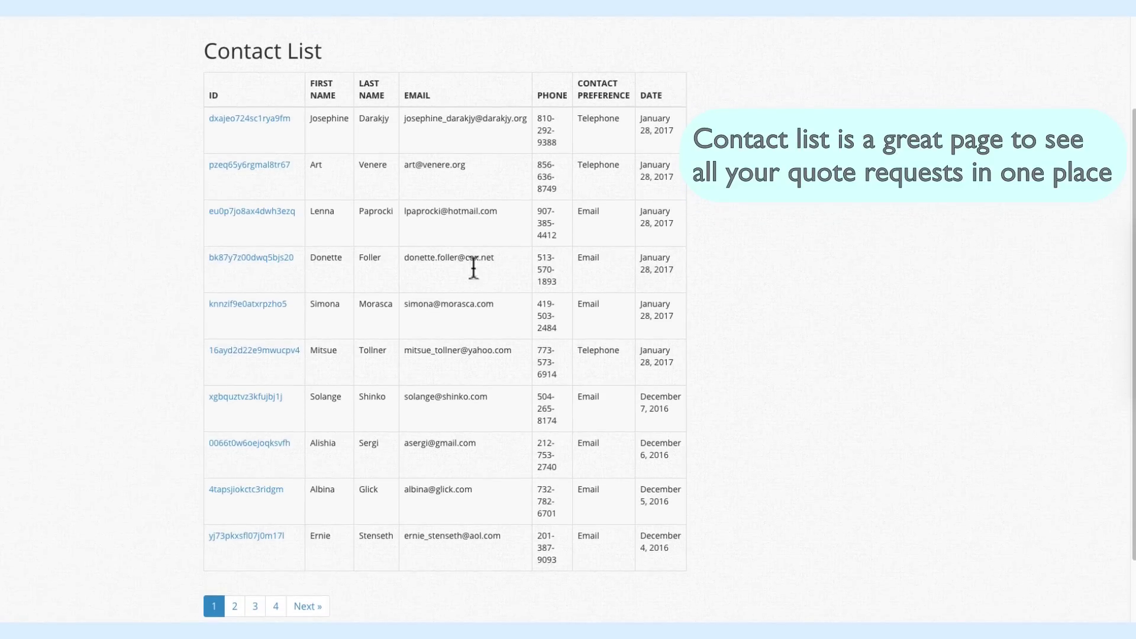
{"action": "left_click", "coordinate": [235, 606]}
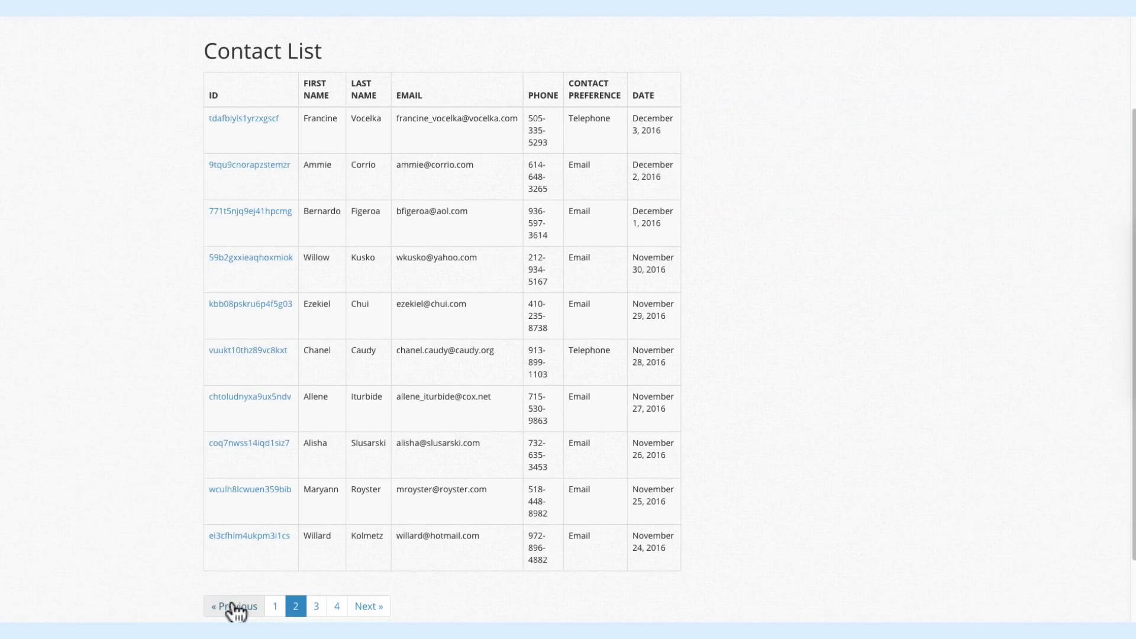
{"action": "left_click", "coordinate": [314, 607]}
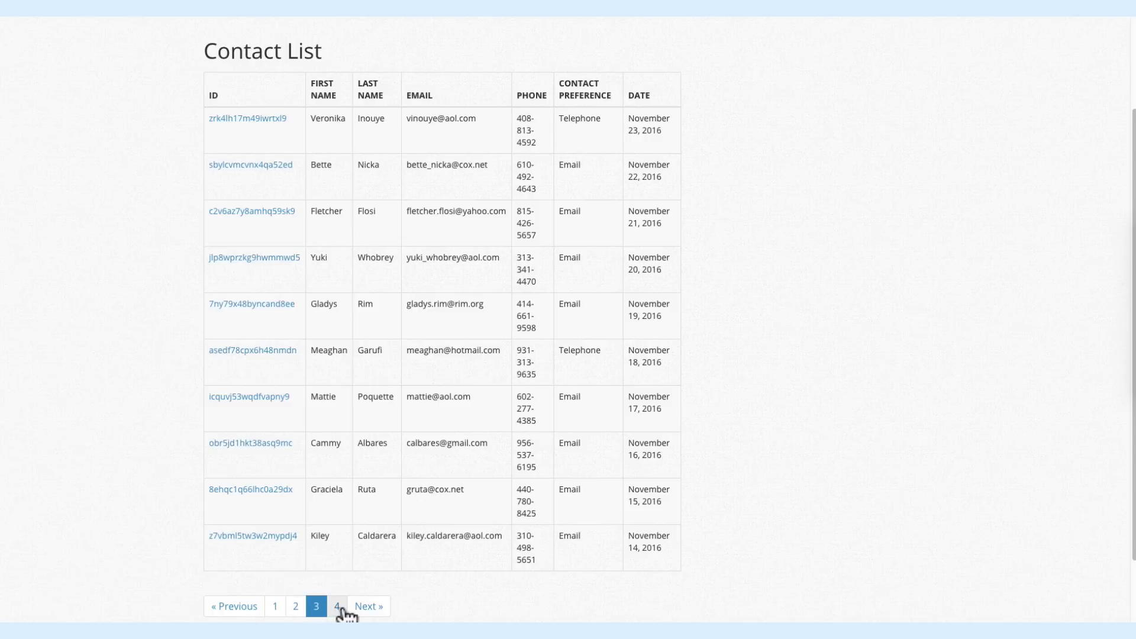
{"action": "left_click", "coordinate": [337, 606]}
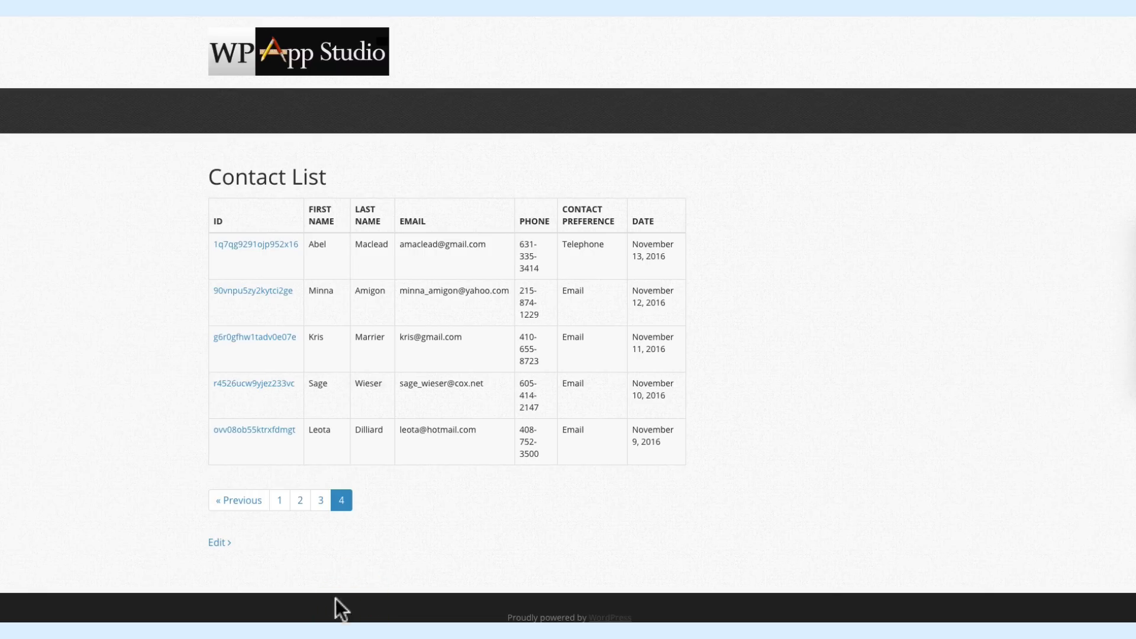
{"action": "left_click", "coordinate": [280, 500]}
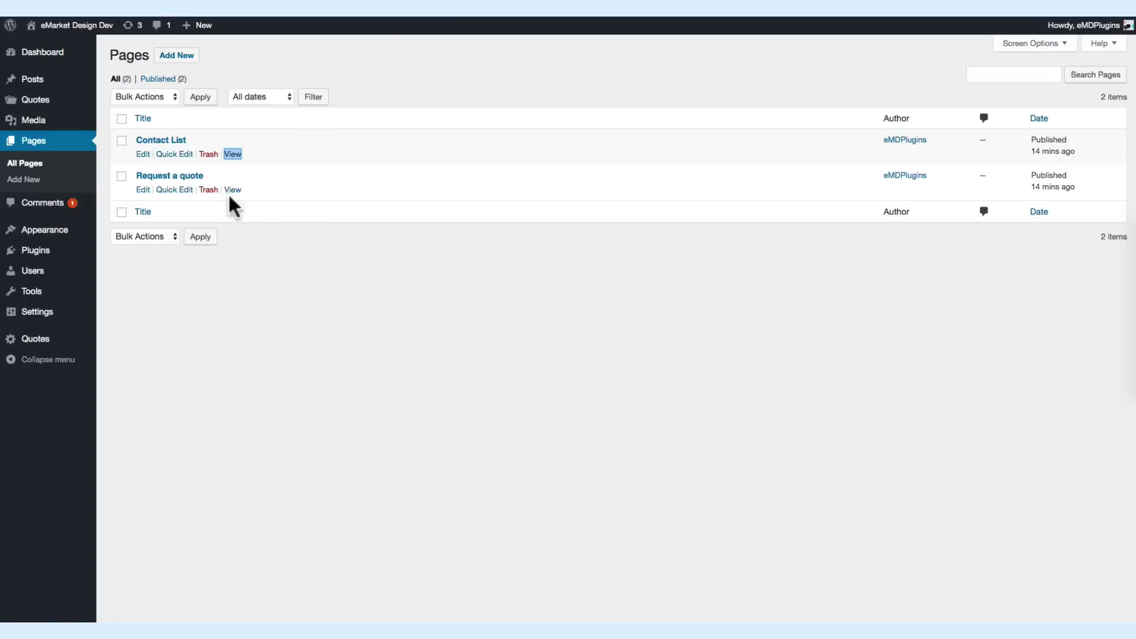
Step: Preview the Request a quote form in a new tab and select Telephone to reveal Callback Time
{"action": "right_click", "coordinate": [235, 190]}
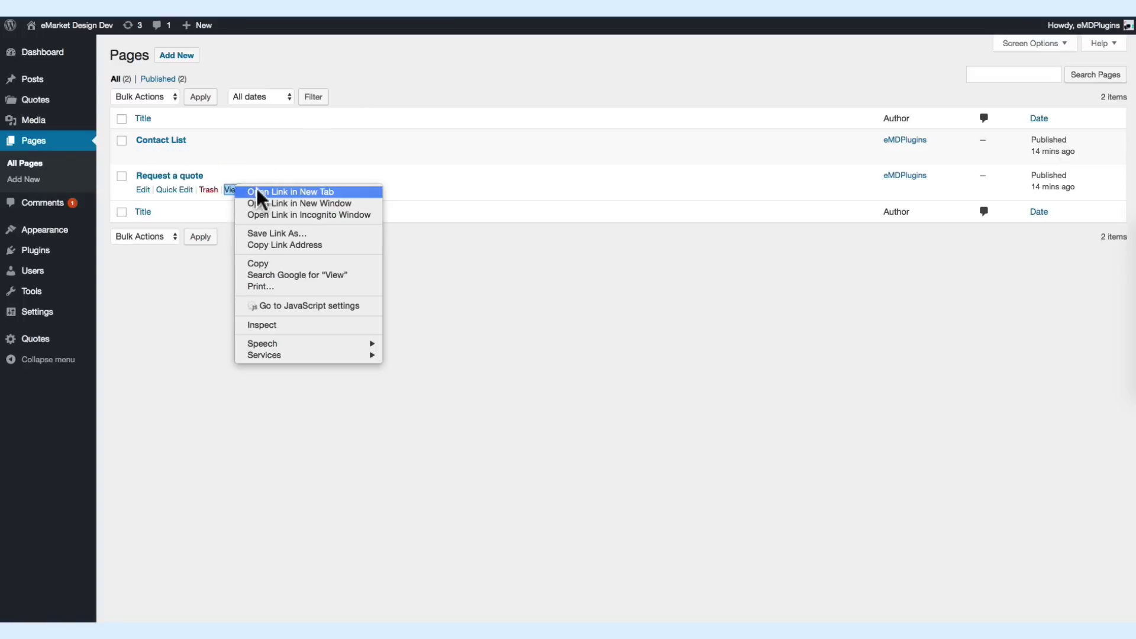
{"action": "left_click", "coordinate": [255, 189]}
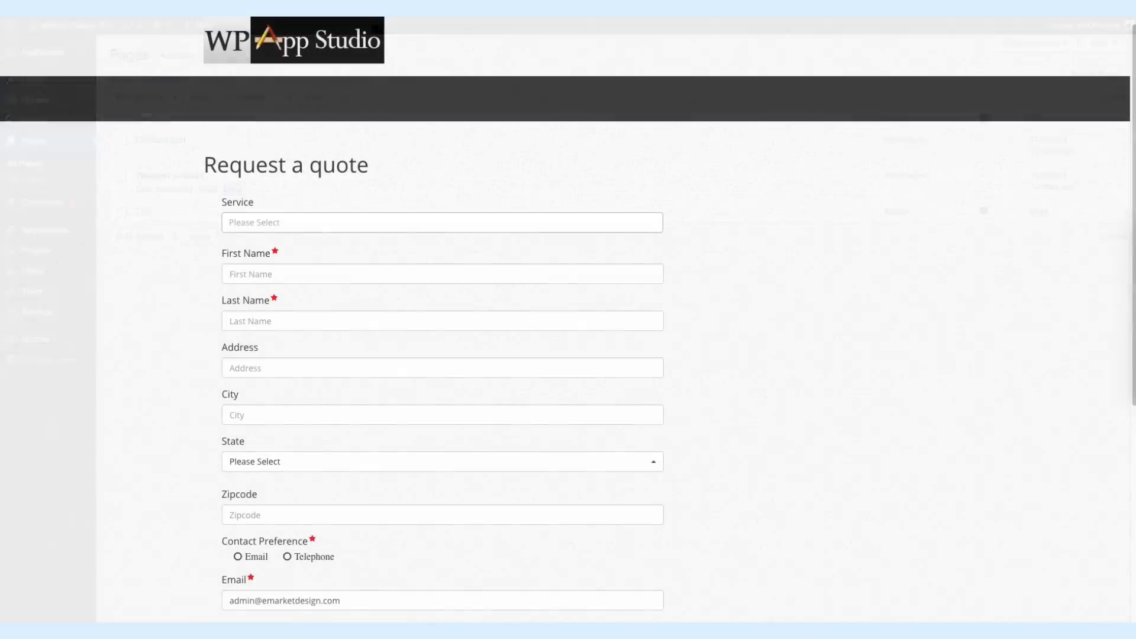
{"action": "scroll", "coordinate": [495, 240], "scroll_direction": "down", "scroll_amount": 6}
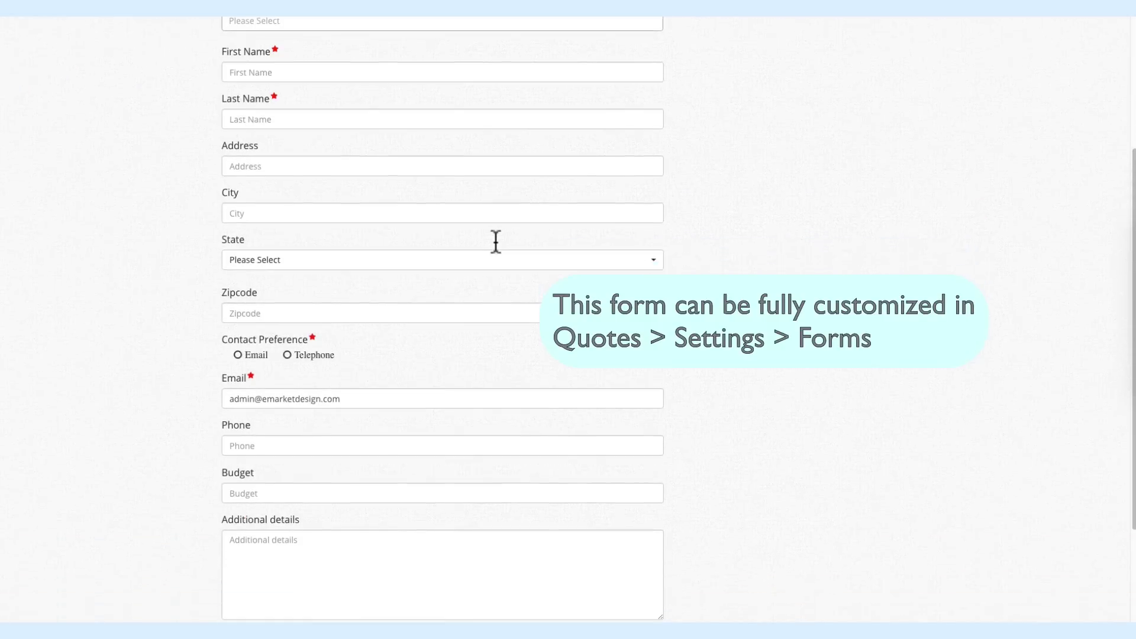
{"action": "scroll", "coordinate": [496, 241], "scroll_direction": "up", "scroll_amount": 4}
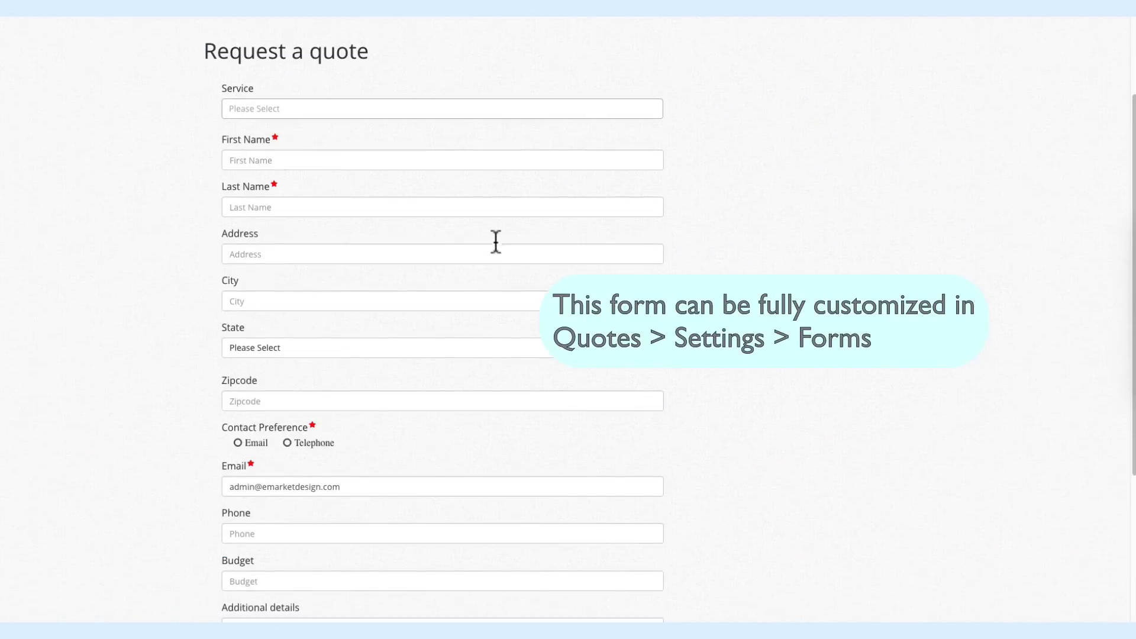
{"action": "scroll", "coordinate": [495, 243], "scroll_direction": "down", "scroll_amount": 4}
{"action": "scroll", "coordinate": [495, 243], "scroll_direction": "down", "scroll_amount": 1}
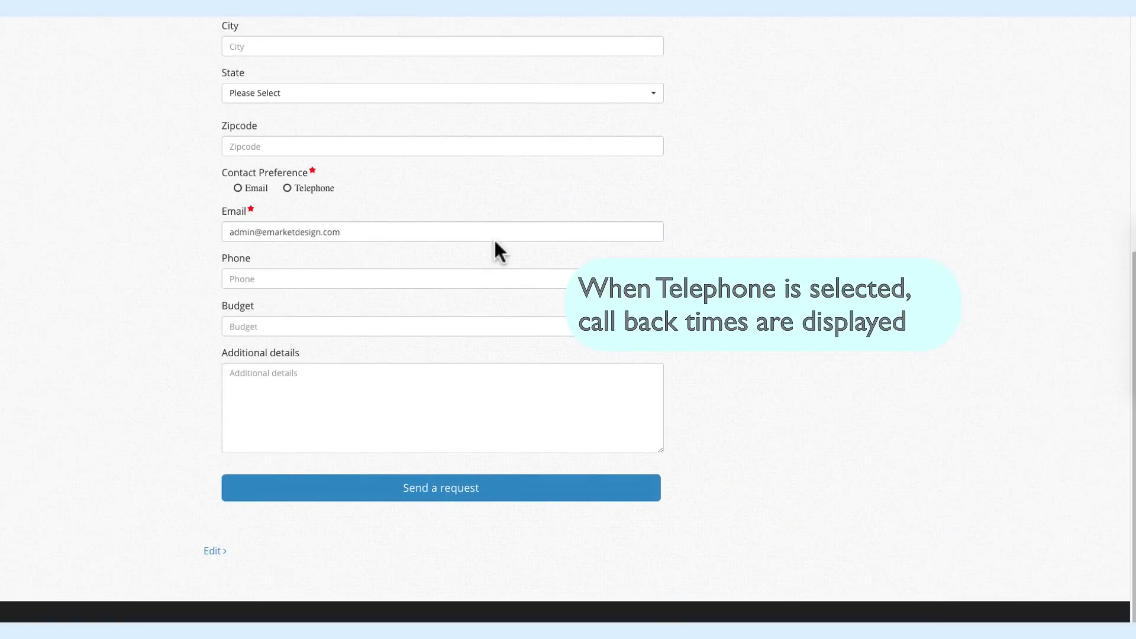
{"action": "left_click", "coordinate": [287, 188]}
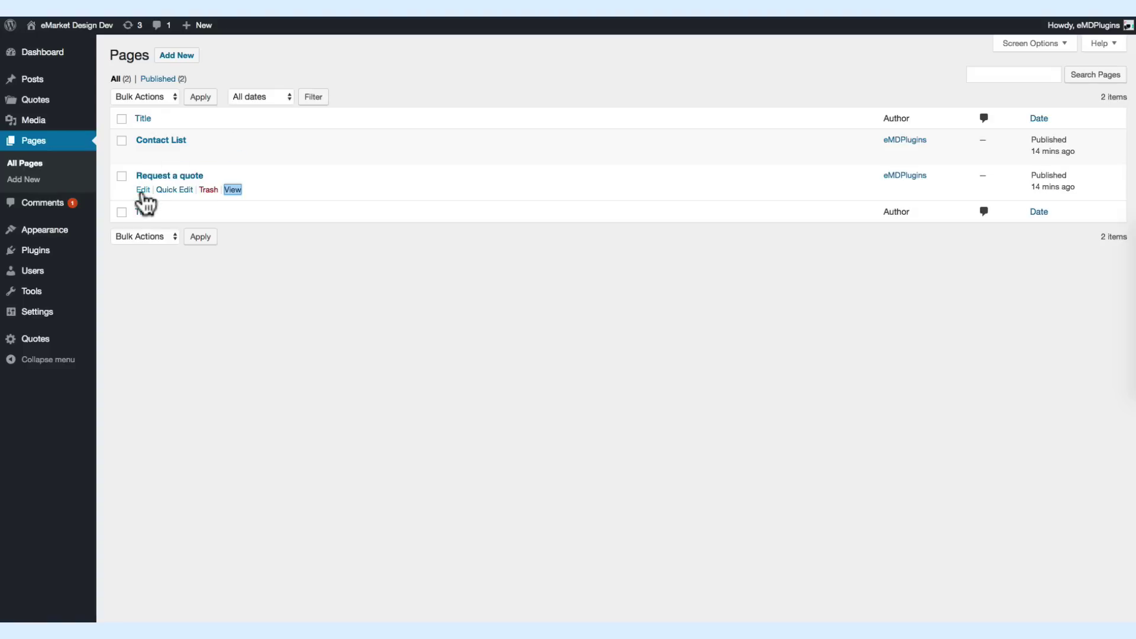
Step: Add 'Please fill out our form to get a call back.' above [request_a_quote] and update the page
{"action": "left_click", "coordinate": [143, 190]}
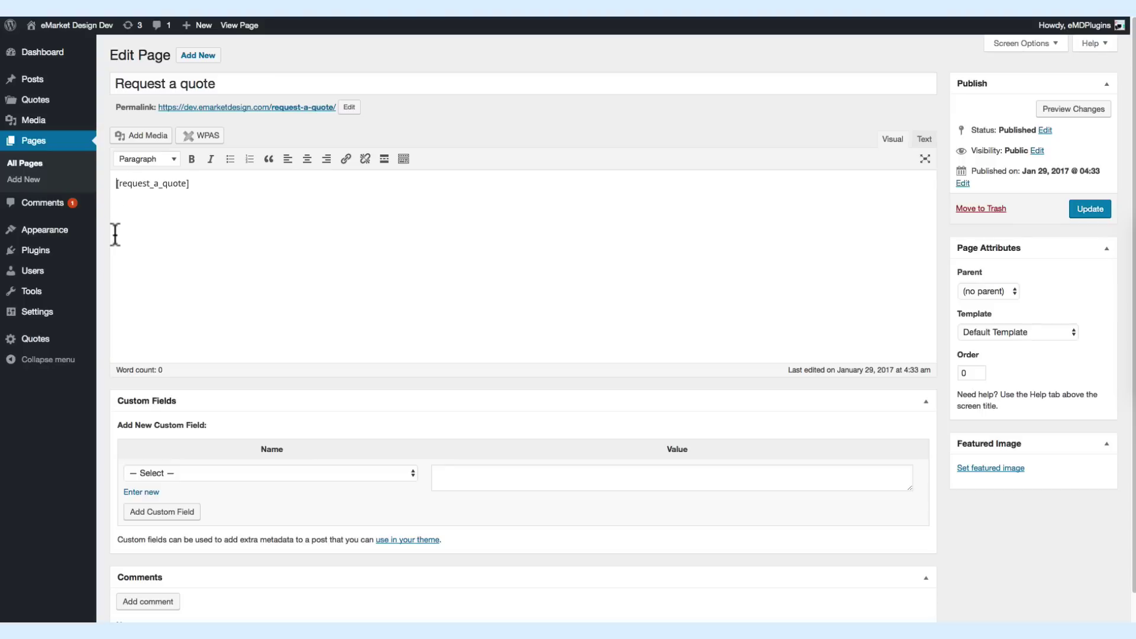
{"action": "key", "text": "Return"}
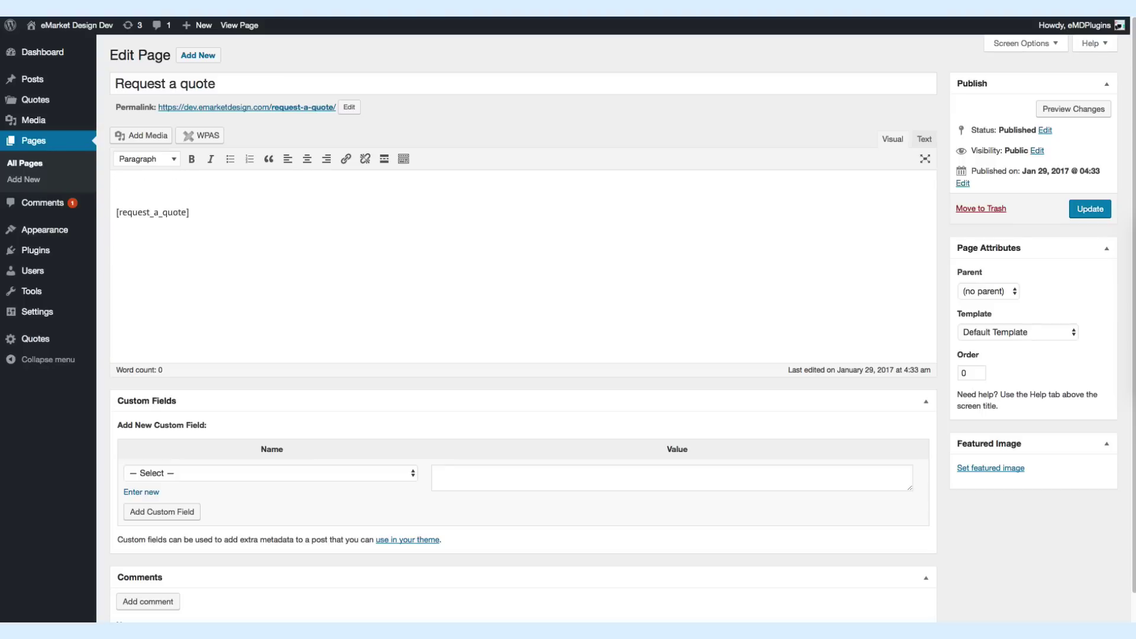
{"action": "type", "text": "Please fill out our form to get a call"}
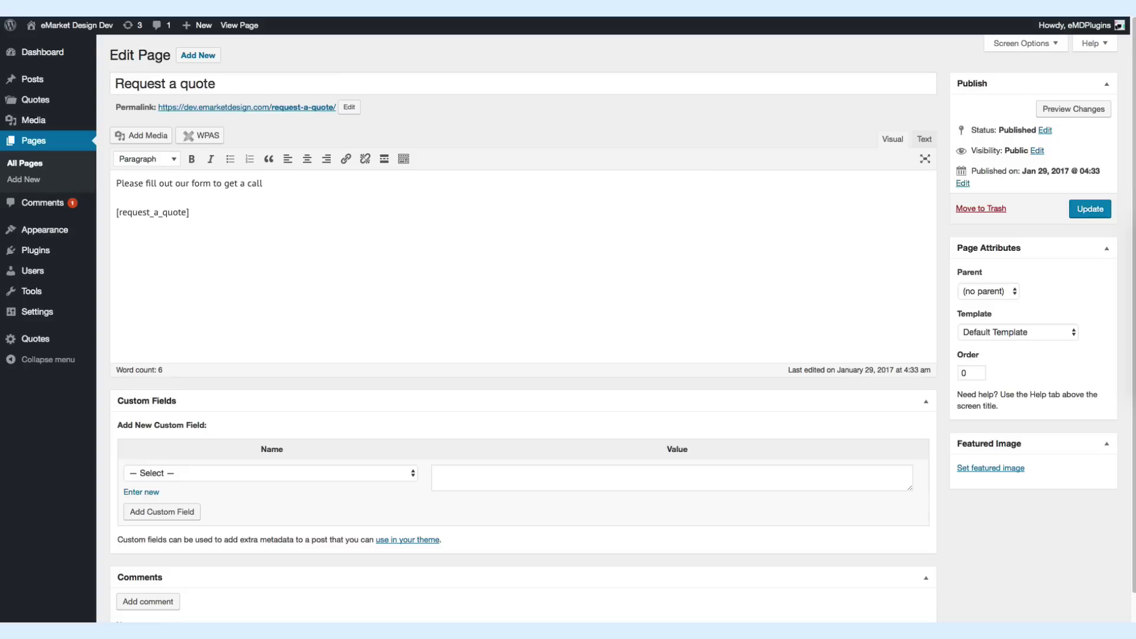
{"action": "type", "text": " back."}
{"action": "left_click", "coordinate": [1089, 209]}
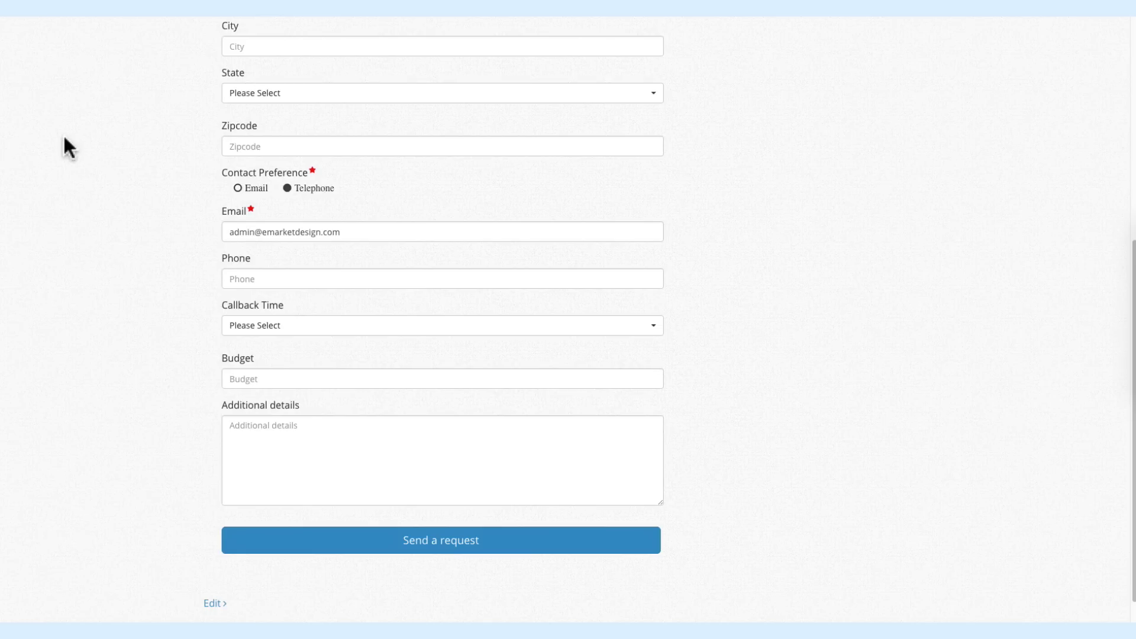
Step: Reload the public Request a quote page and return to the top to see the new call-back intro sentence
{"action": "key", "text": "F5"}
{"action": "scroll", "coordinate": [64, 137], "scroll_direction": "up", "scroll_amount": 5}
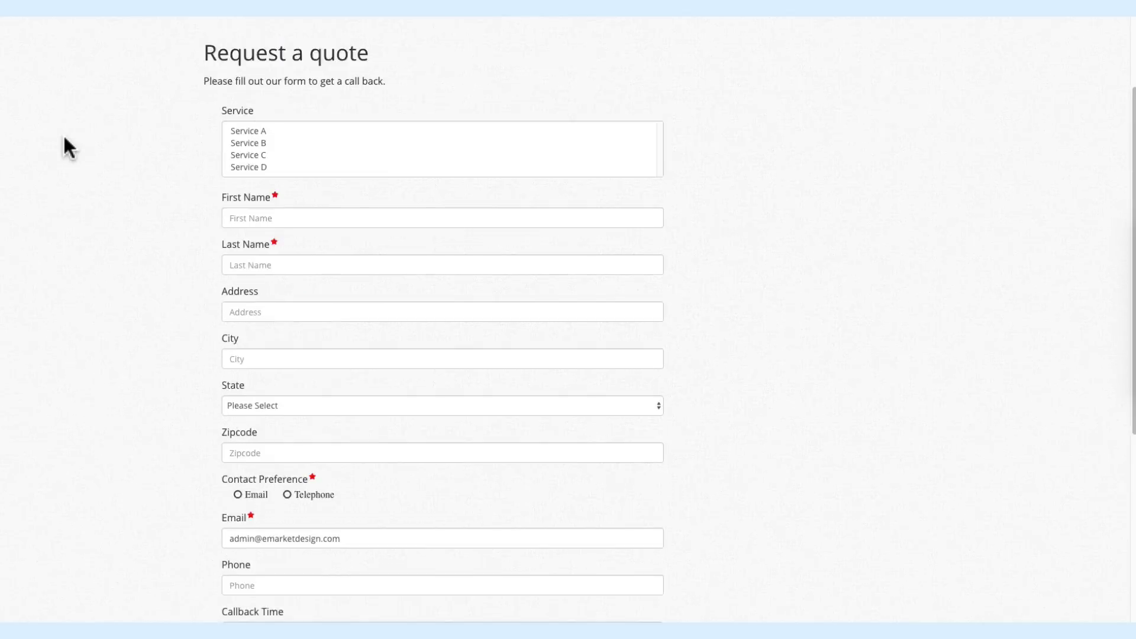
{"action": "scroll", "coordinate": [63, 133], "scroll_direction": "up", "scroll_amount": 2}
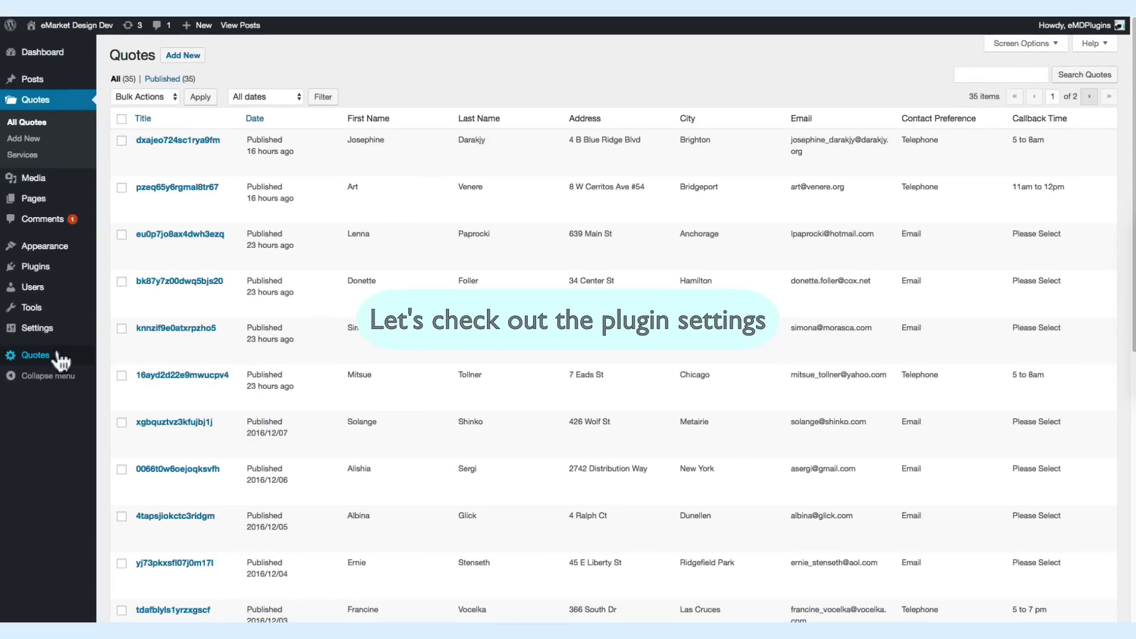
Step: Open the Quotes plugin Settings page and look through its field attribute options
{"action": "mouse_move", "coordinate": [54, 357]}
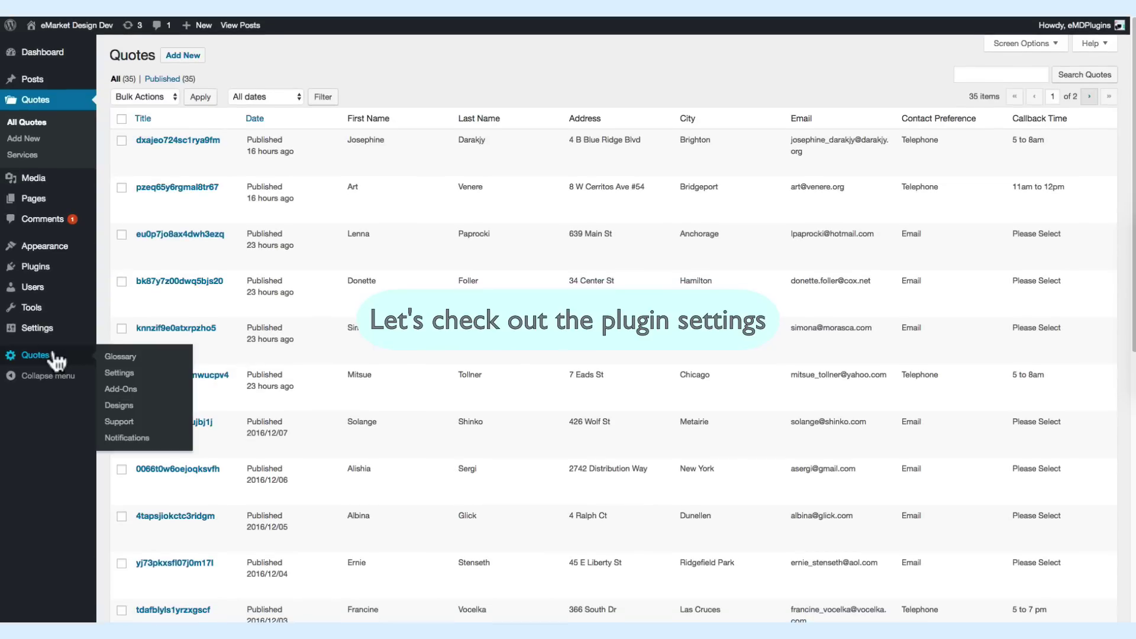
{"action": "left_click", "coordinate": [140, 375]}
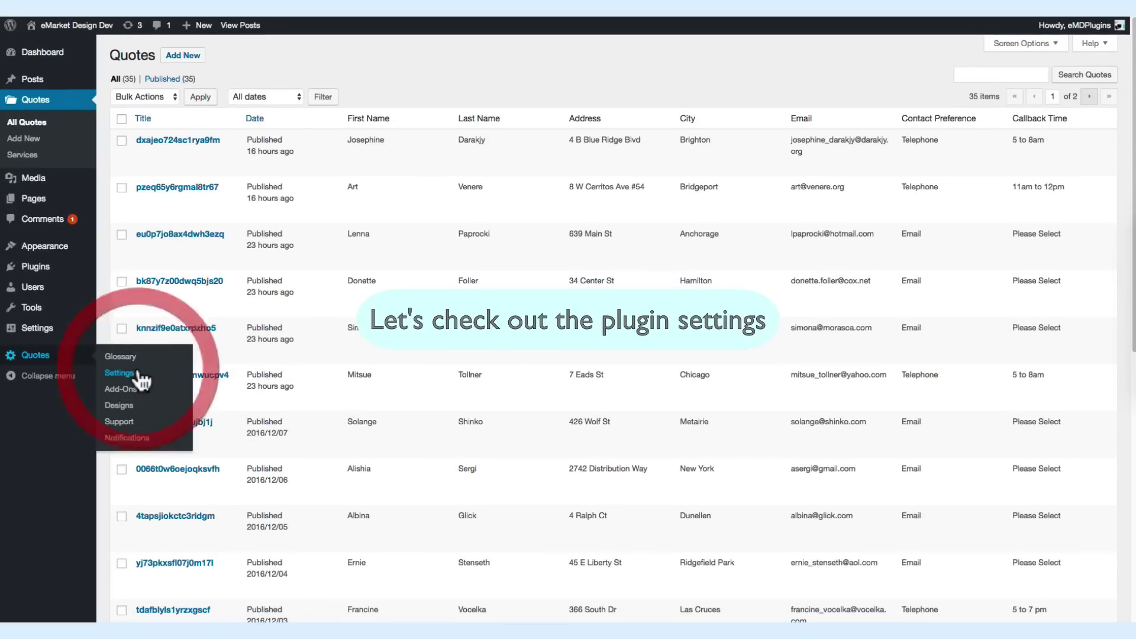
{"action": "left_click", "coordinate": [137, 374]}
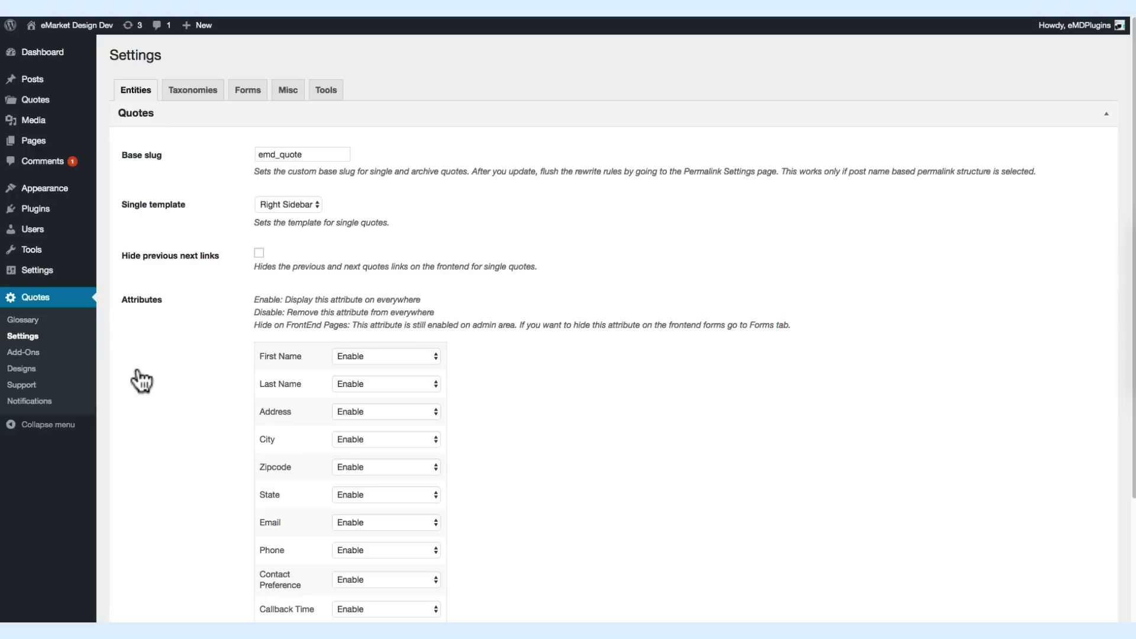
{"action": "scroll", "coordinate": [141, 381], "scroll_direction": "down", "scroll_amount": 1}
{"action": "scroll", "coordinate": [141, 382], "scroll_direction": "down", "scroll_amount": 3}
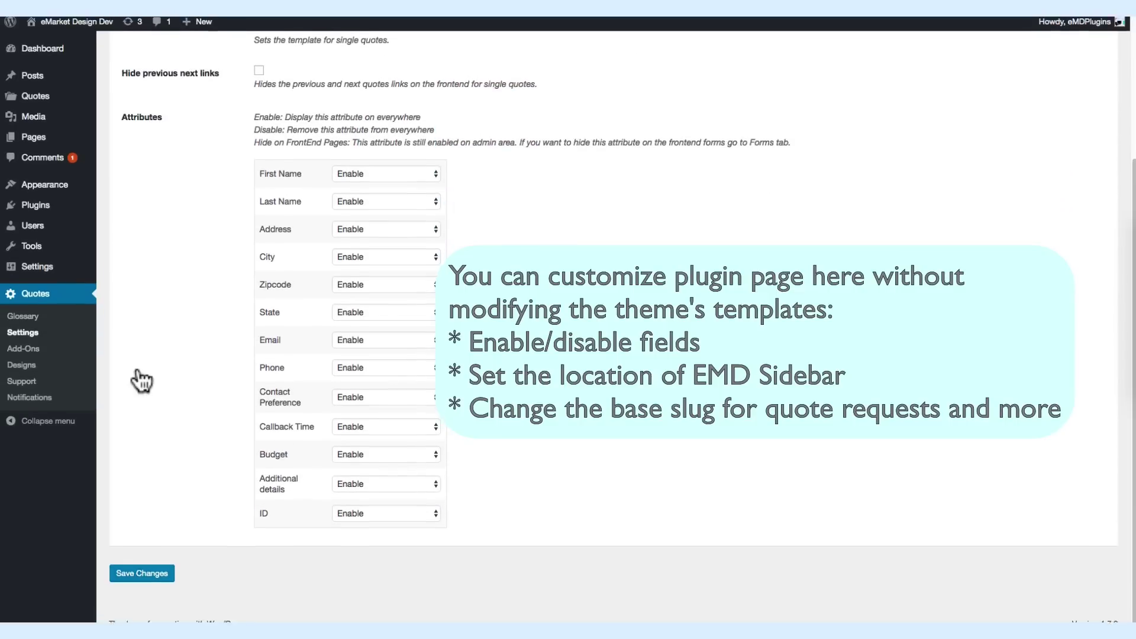
{"action": "scroll", "coordinate": [140, 379], "scroll_direction": "up", "scroll_amount": 4}
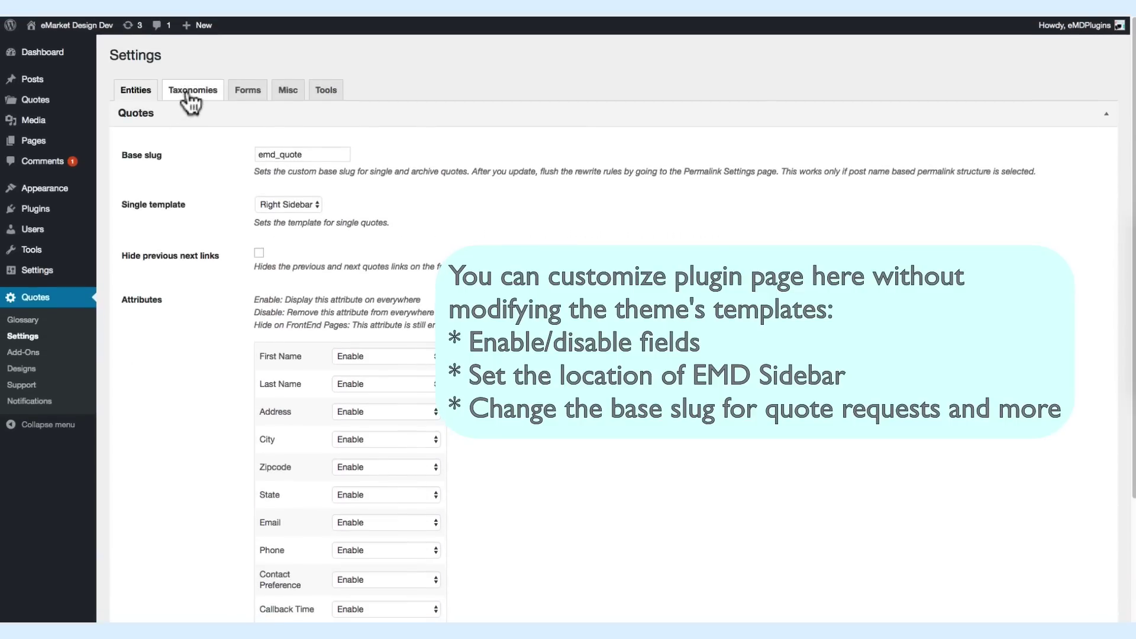
Step: Check the Taxonomies and Tools settings tabs, then bring up the Quotes Notifications list
{"action": "left_click", "coordinate": [188, 95]}
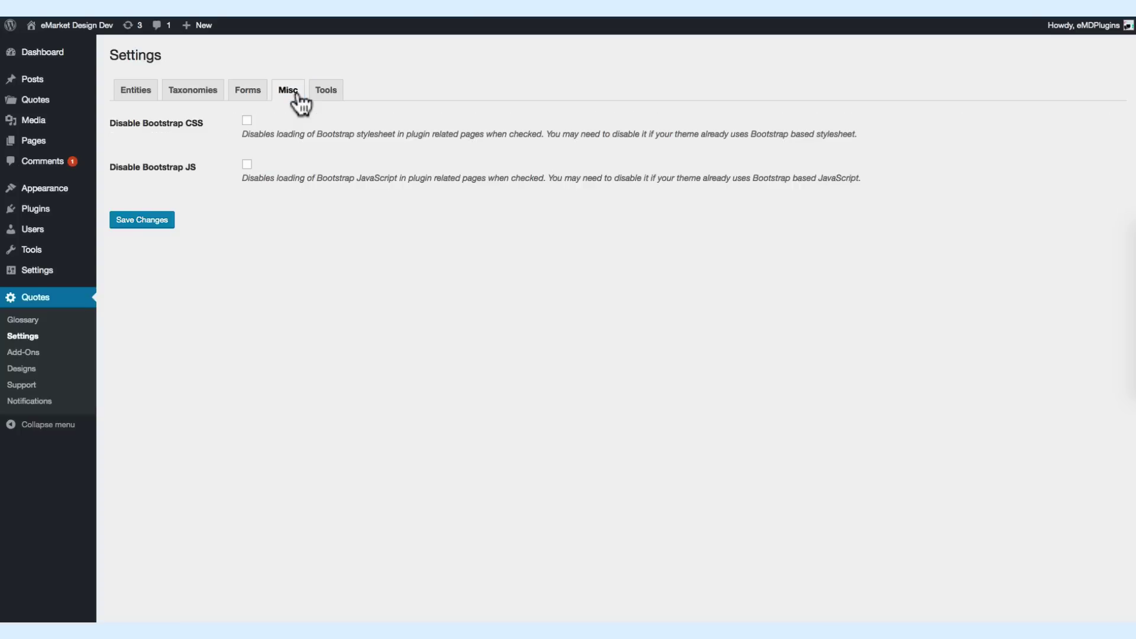
{"action": "left_click", "coordinate": [324, 93]}
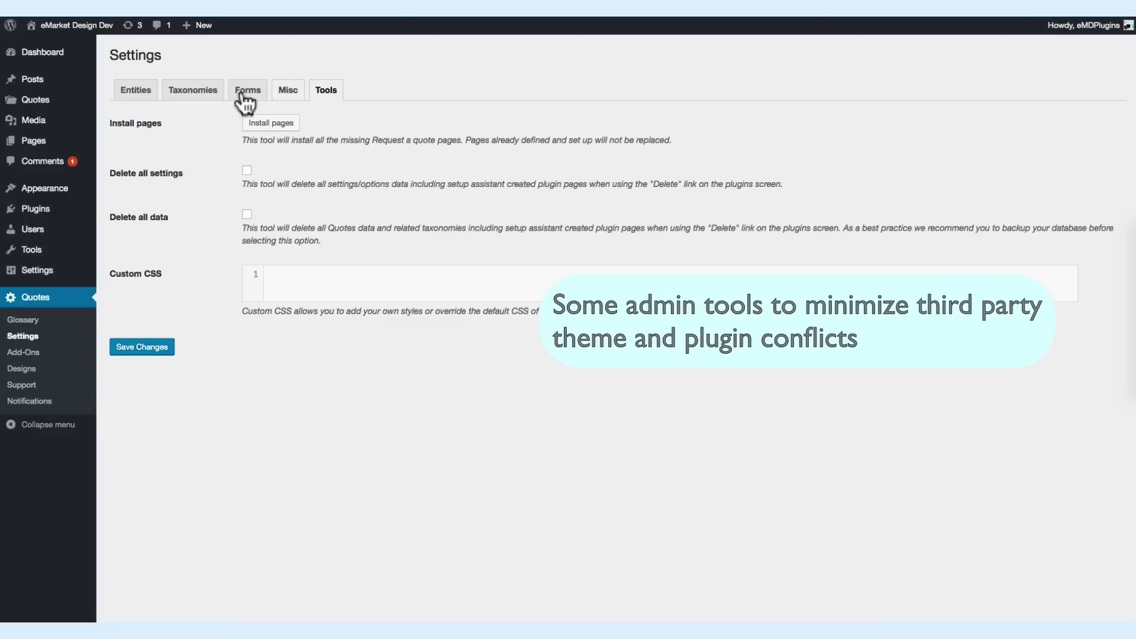
{"action": "left_click", "coordinate": [50, 409]}
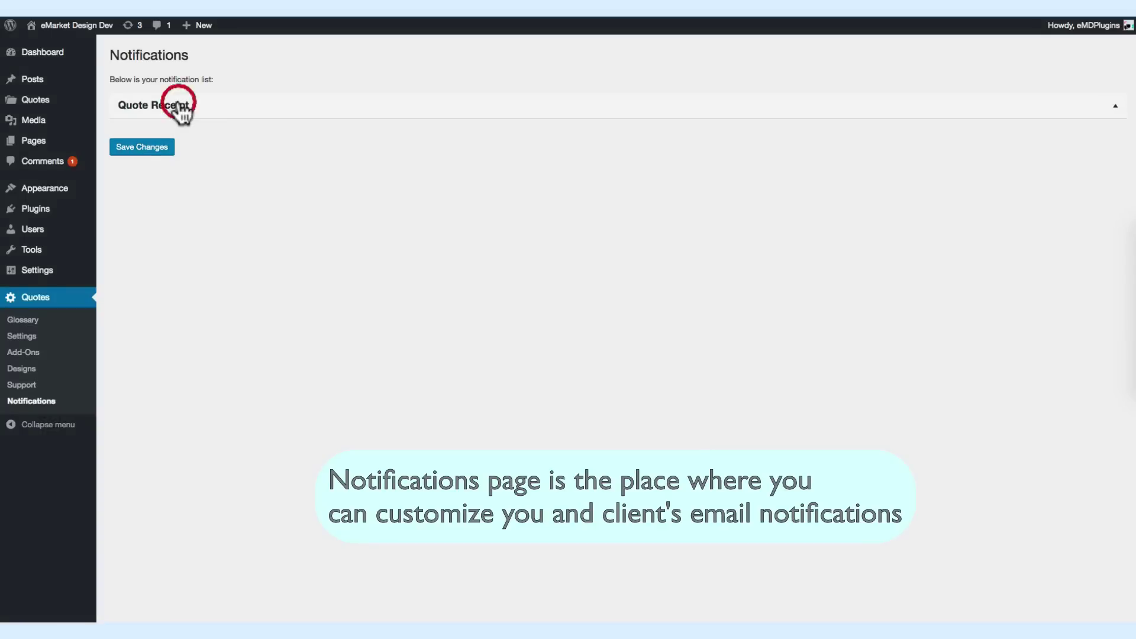
Step: Expand Quote Receipt and review its From Name, user and admin messages, and template tags
{"action": "left_click", "coordinate": [182, 113]}
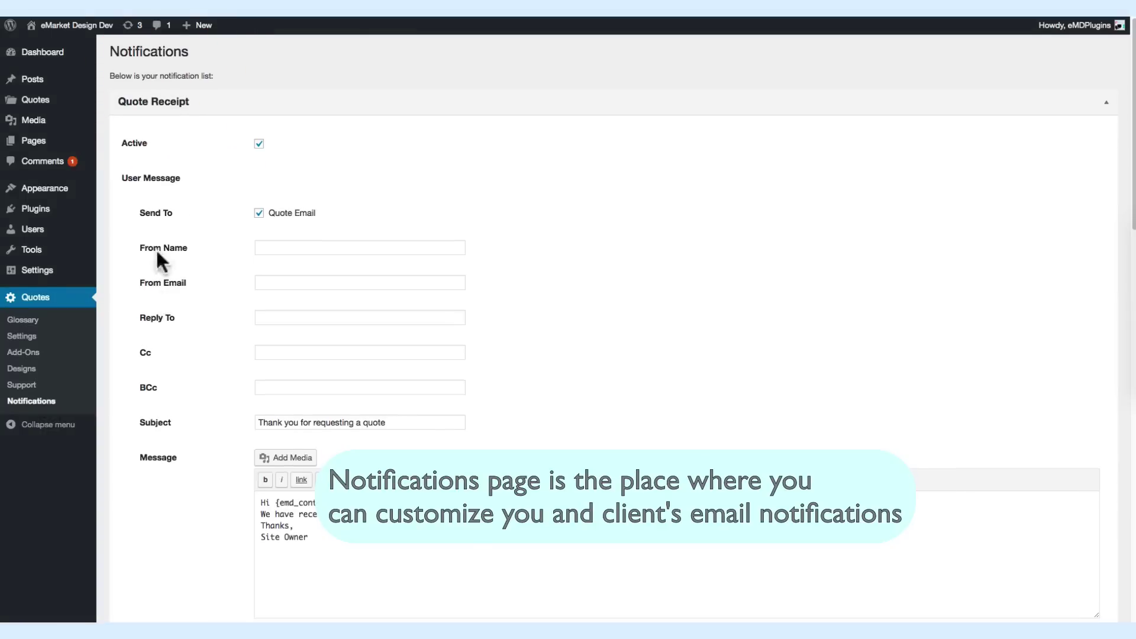
{"action": "left_click", "coordinate": [273, 247]}
{"action": "scroll", "coordinate": [239, 387], "scroll_direction": "down", "scroll_amount": 6}
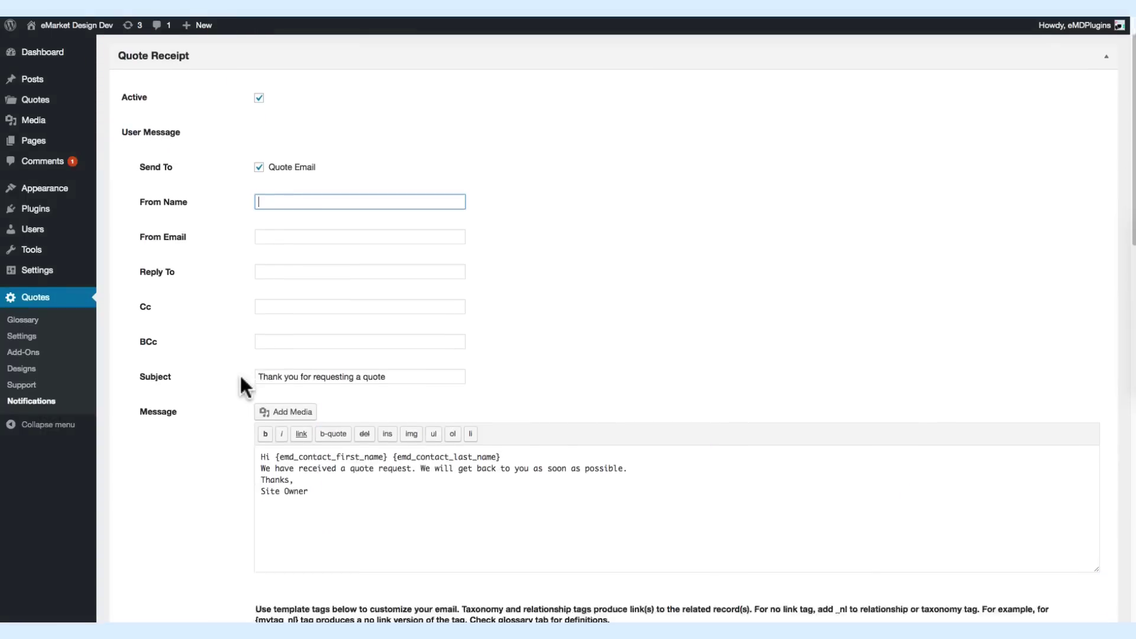
{"action": "scroll", "coordinate": [241, 378], "scroll_direction": "down", "scroll_amount": 7}
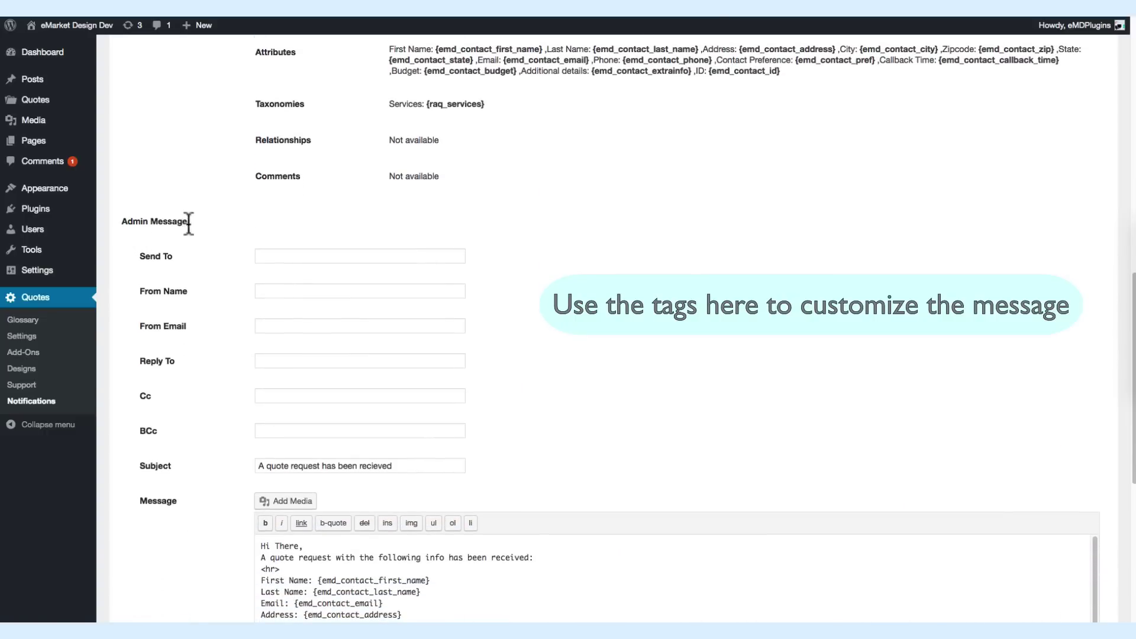
{"action": "scroll", "coordinate": [184, 379], "scroll_direction": "down", "scroll_amount": 3}
{"action": "scroll", "coordinate": [184, 374], "scroll_direction": "down", "scroll_amount": 5}
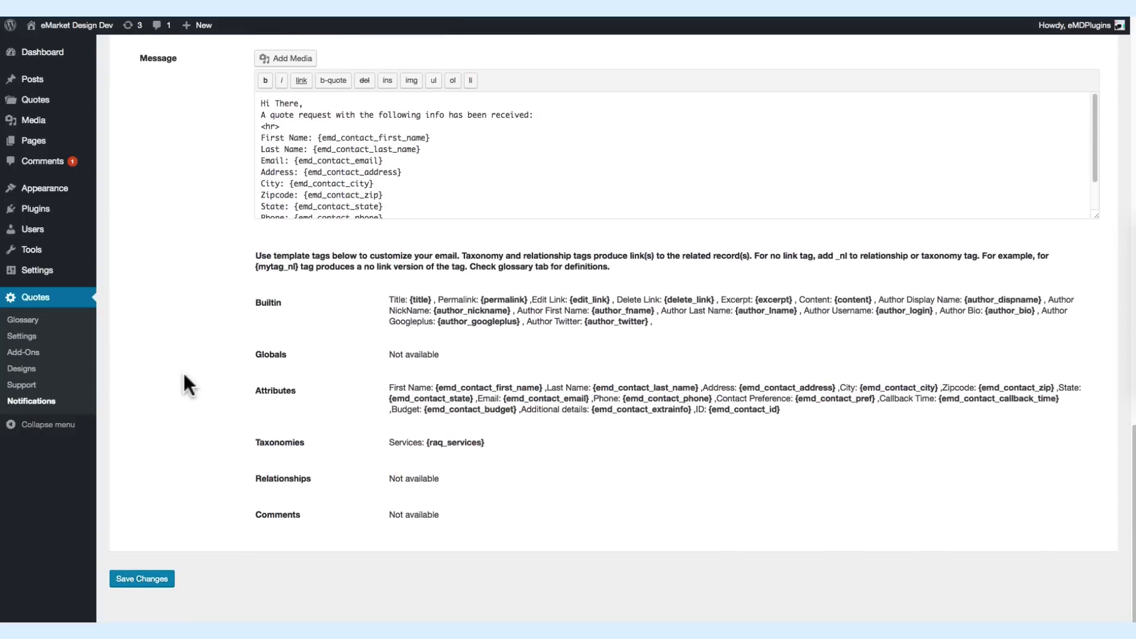
{"action": "scroll", "coordinate": [184, 374], "scroll_direction": "up", "scroll_amount": 15}
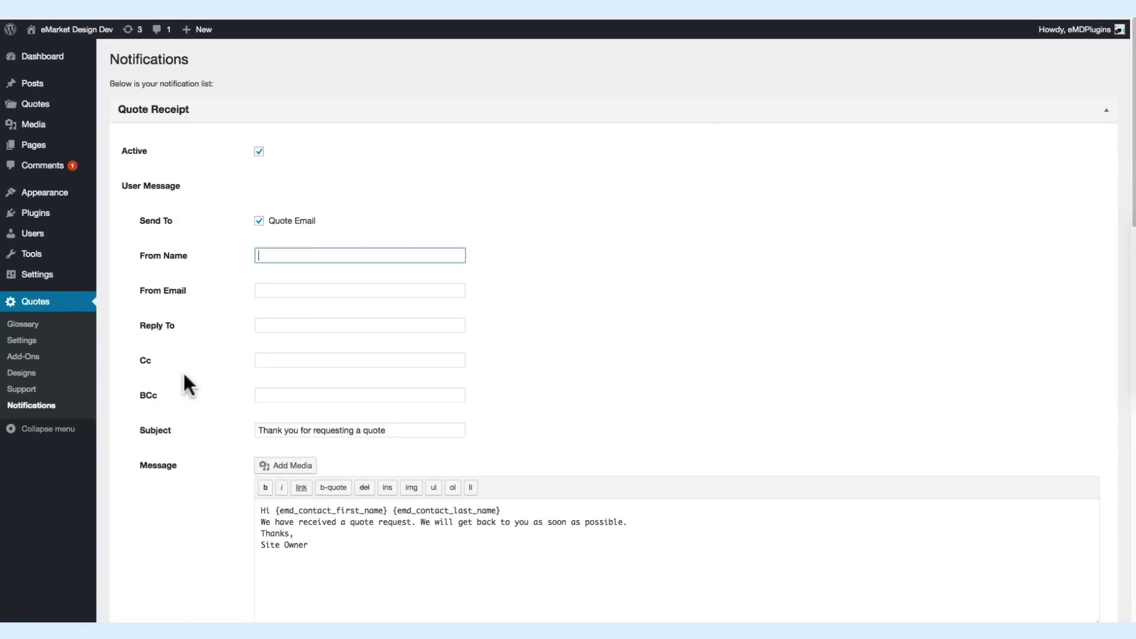